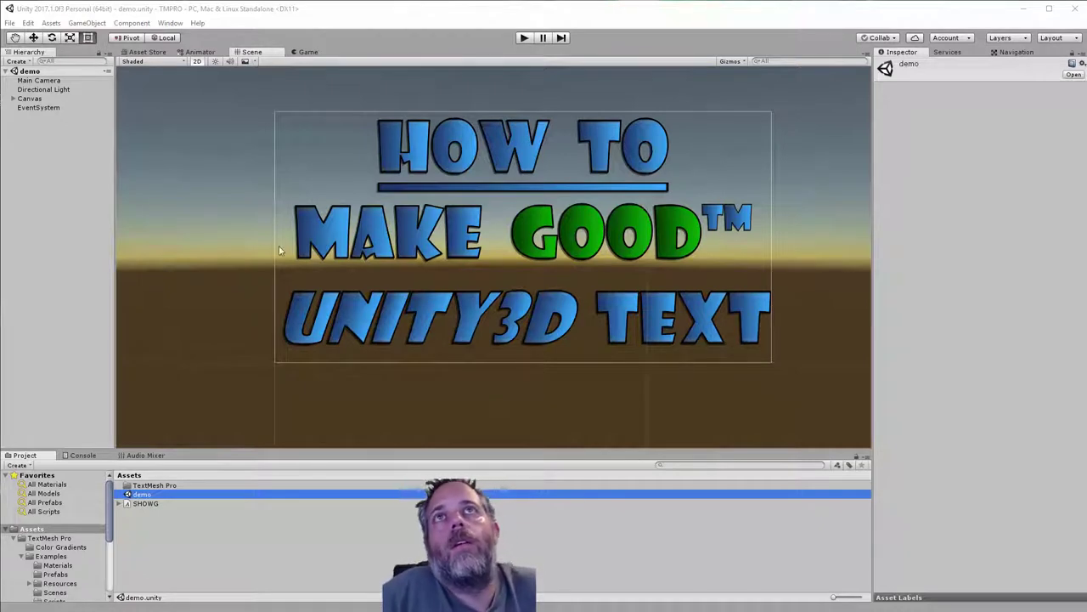
Browse the TextMesh Pro Asset Store page, then return to the demo title scene
click(160, 54)
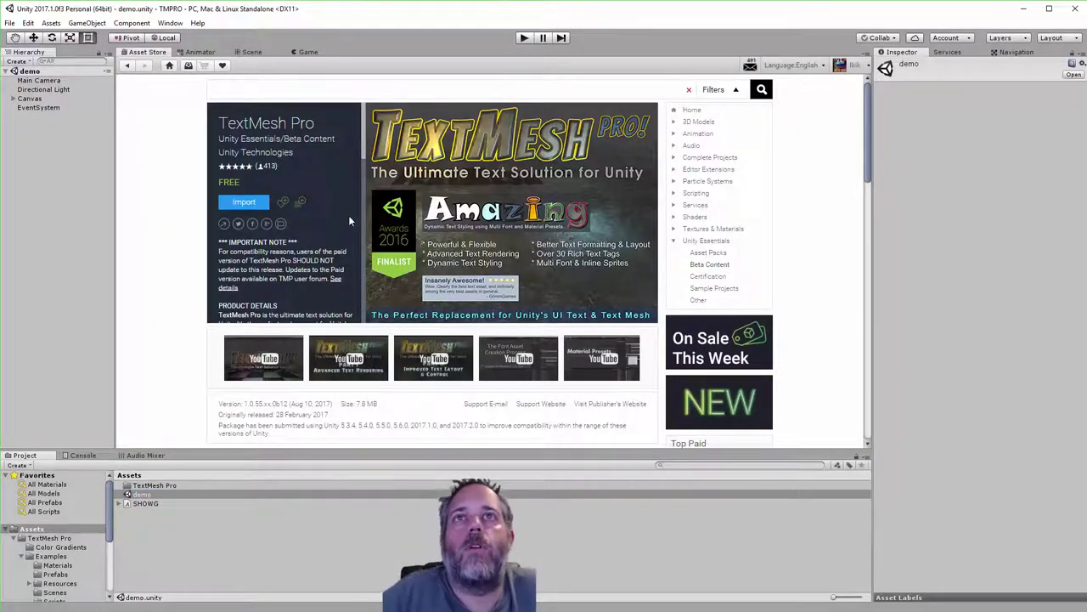
scroll(349, 215, down, 3)
scroll(349, 215, down, 5)
scroll(349, 215, up, 8)
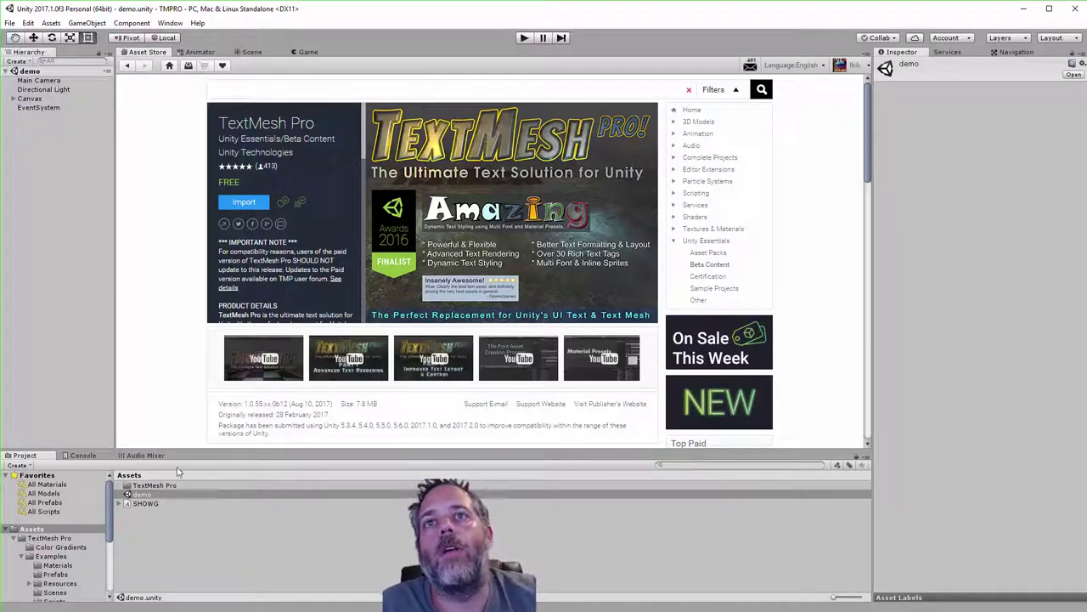
click(252, 52)
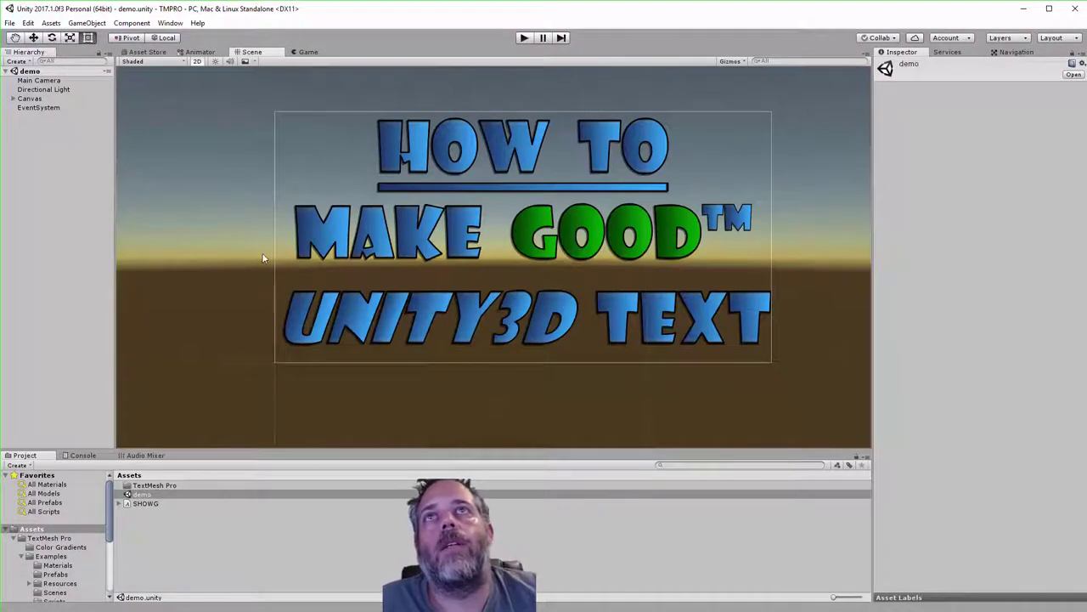
Start a new scene, add a TextMeshPro - Text object, and select its 'New Text'
click(10, 23)
click(33, 37)
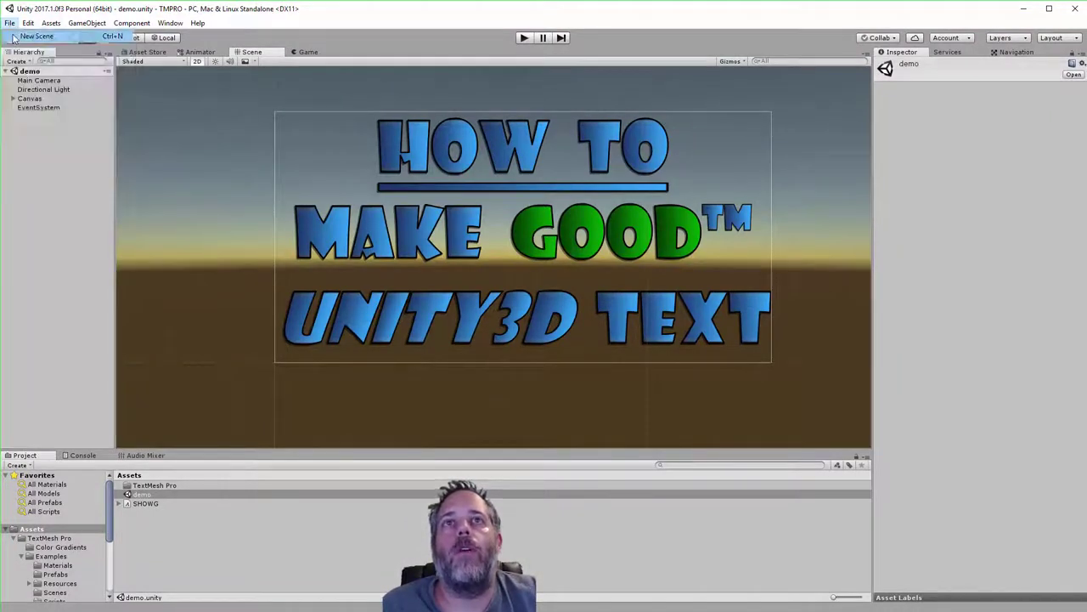
click(87, 23)
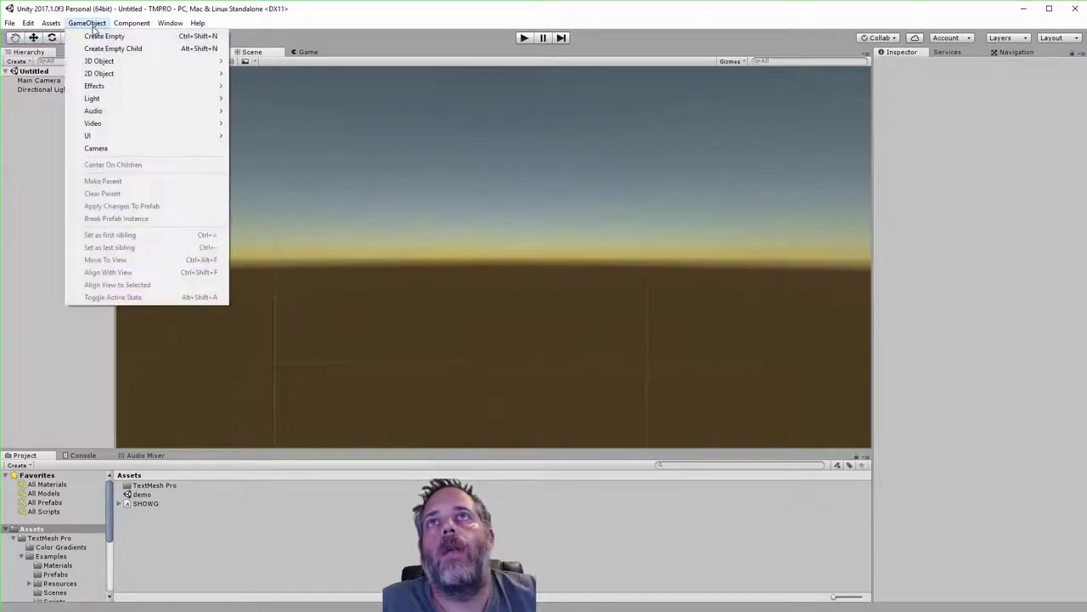
mouse_move(125, 143)
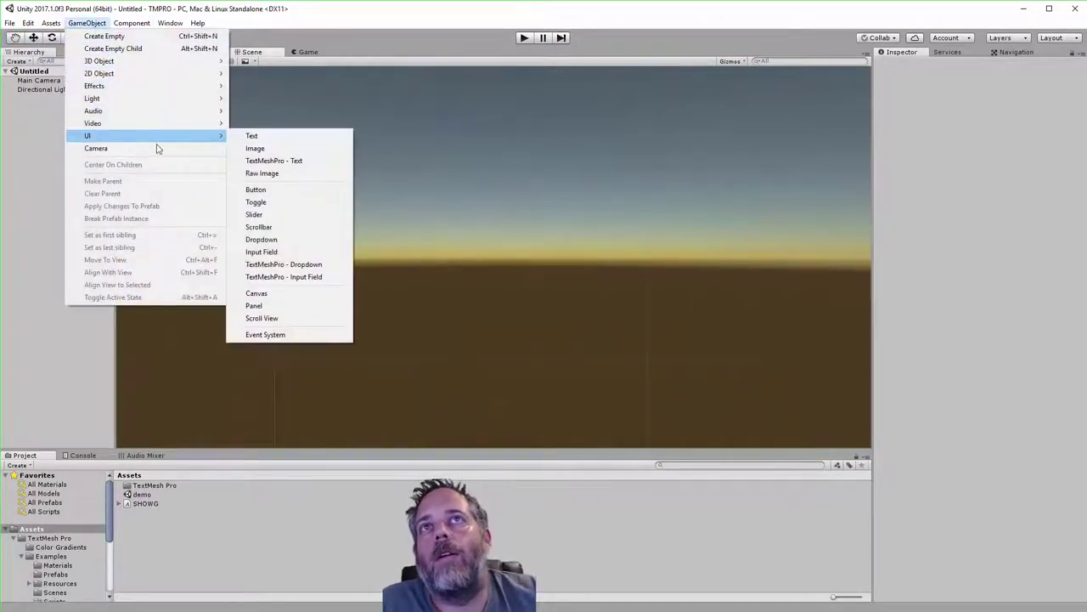
click(307, 161)
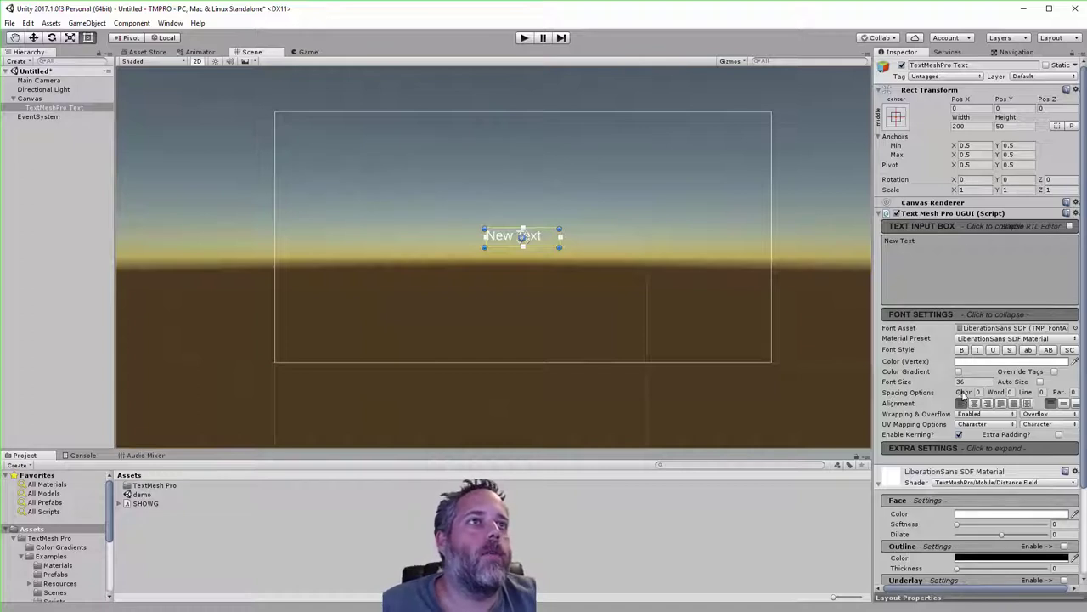
scroll(966, 395, down, 3)
scroll(966, 387, up, 3)
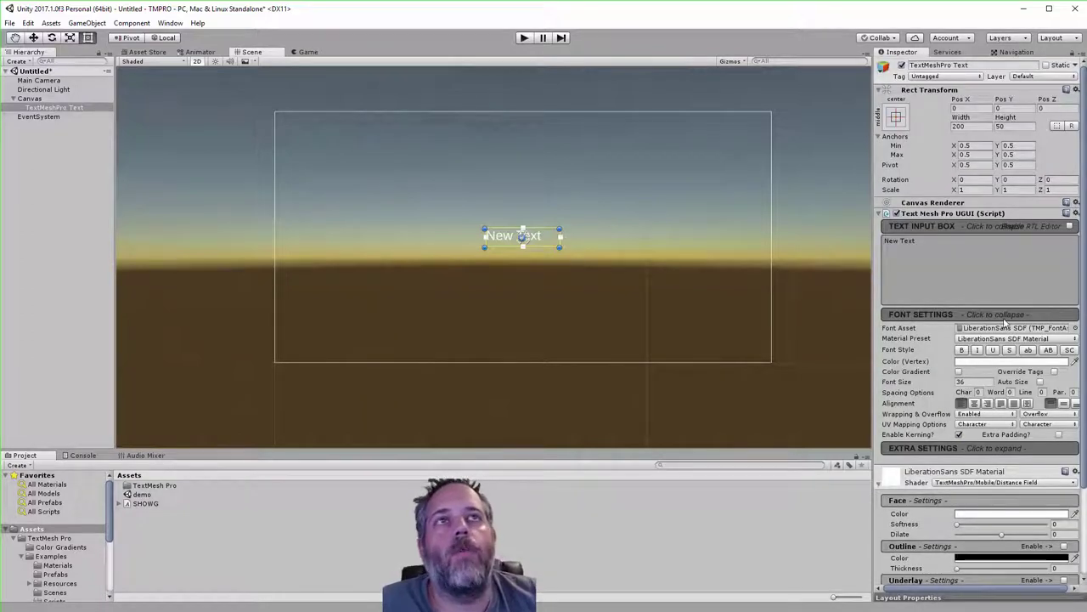
click(968, 257)
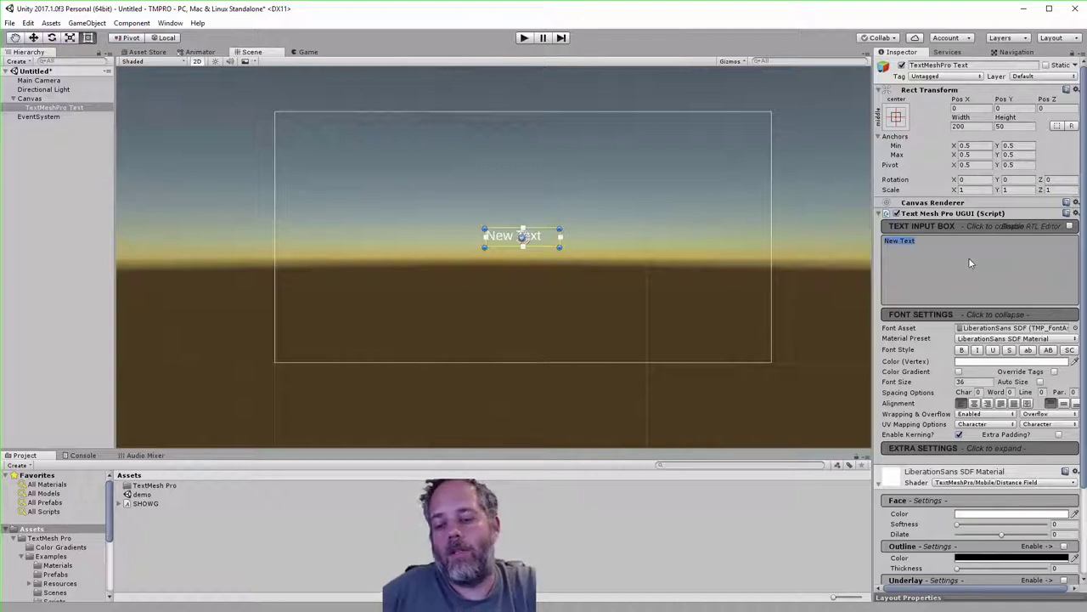
Type the title as three lines: 'How To', 'Make Good TM', 'Unity3D Text'
text(How To)
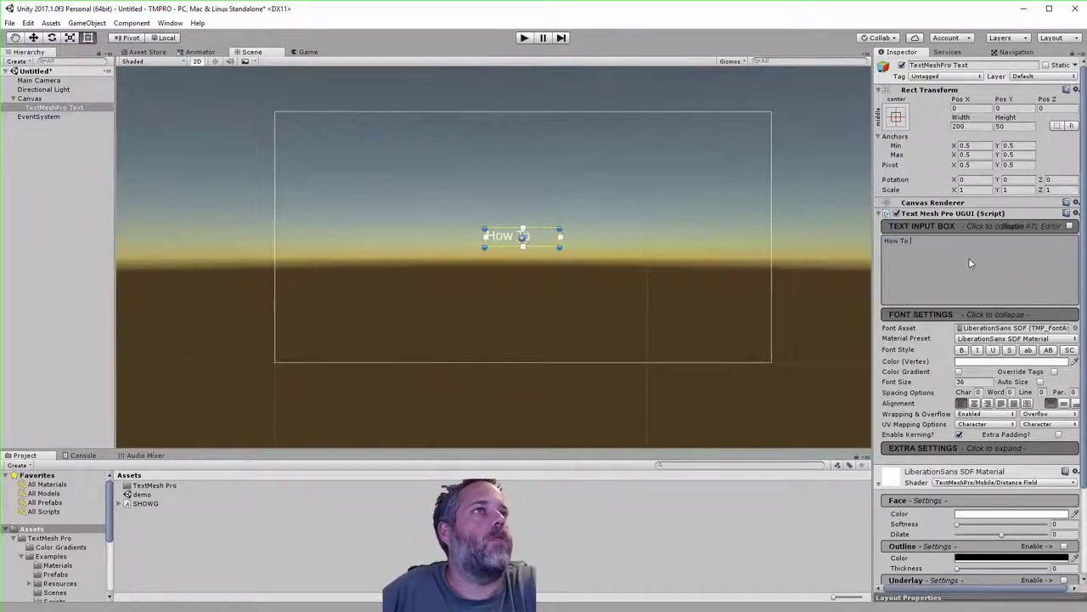
key(Return)
text(M)
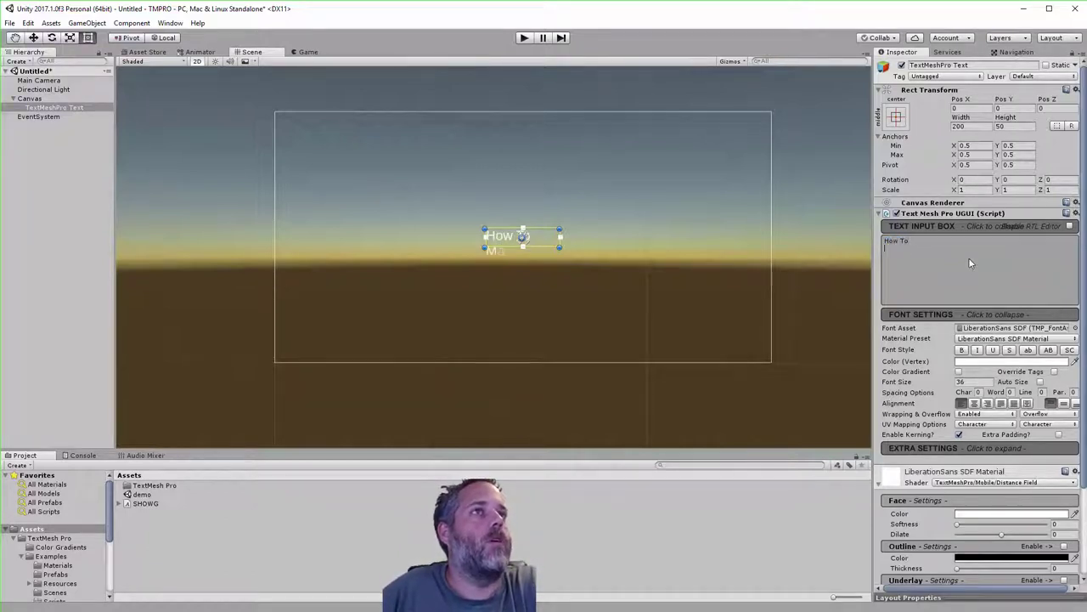
text(ake Good TM)
key(Return)
text(Unity3D Text)
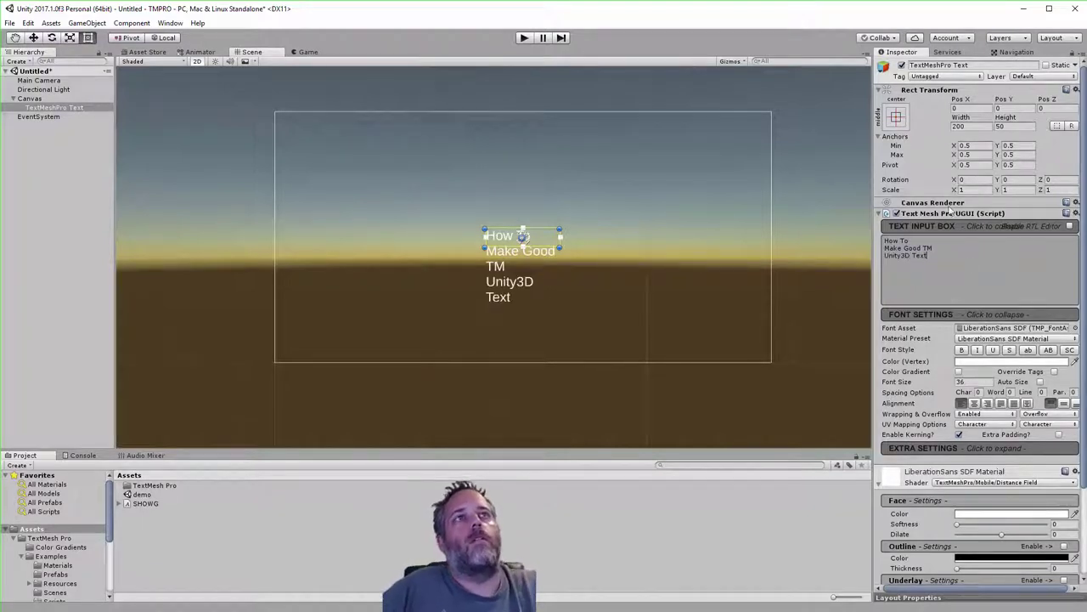
Stretch the text box to the canvas, centre it both ways, and auto-size up to 200
click(896, 118)
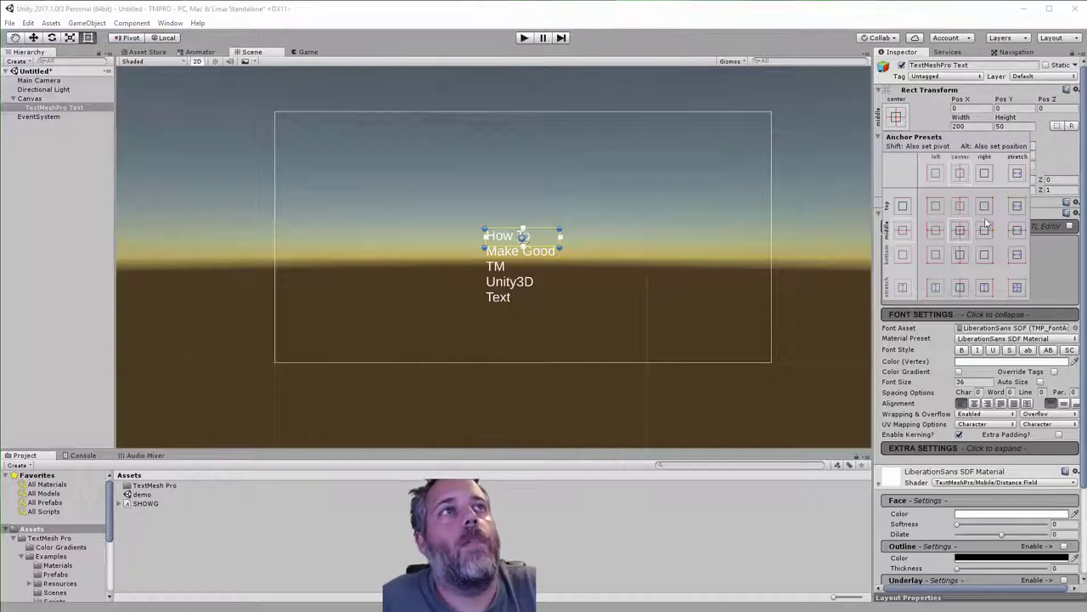
click(1020, 288)
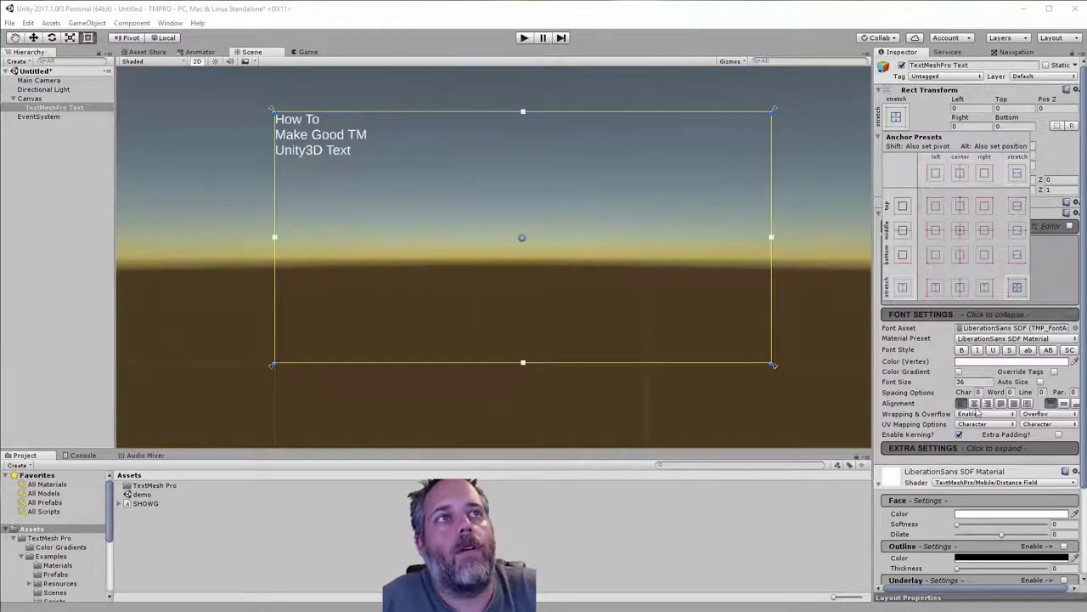
click(975, 404)
click(1064, 403)
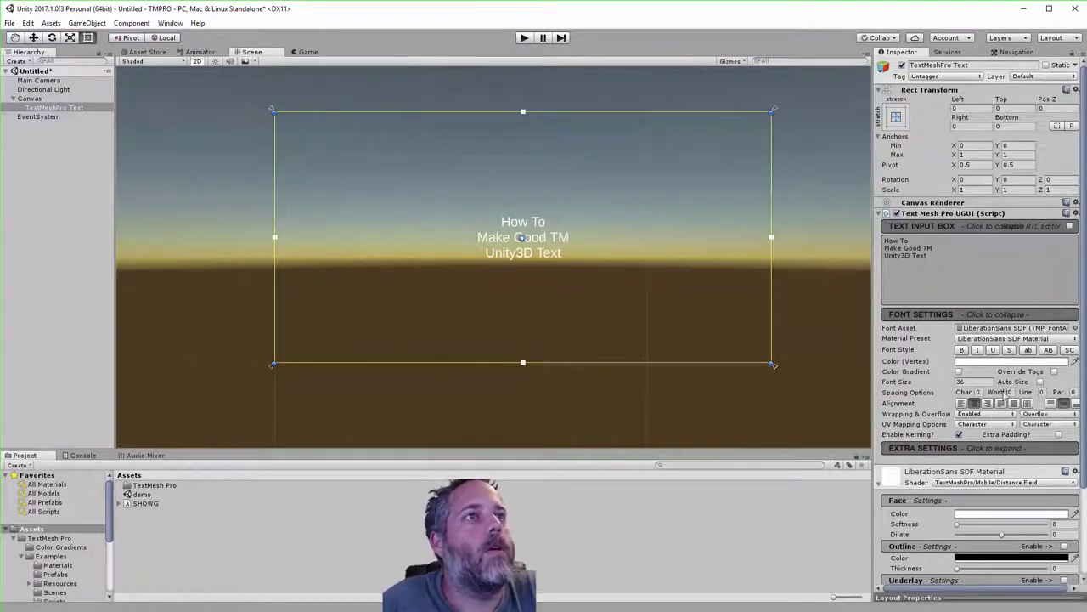
click(1042, 382)
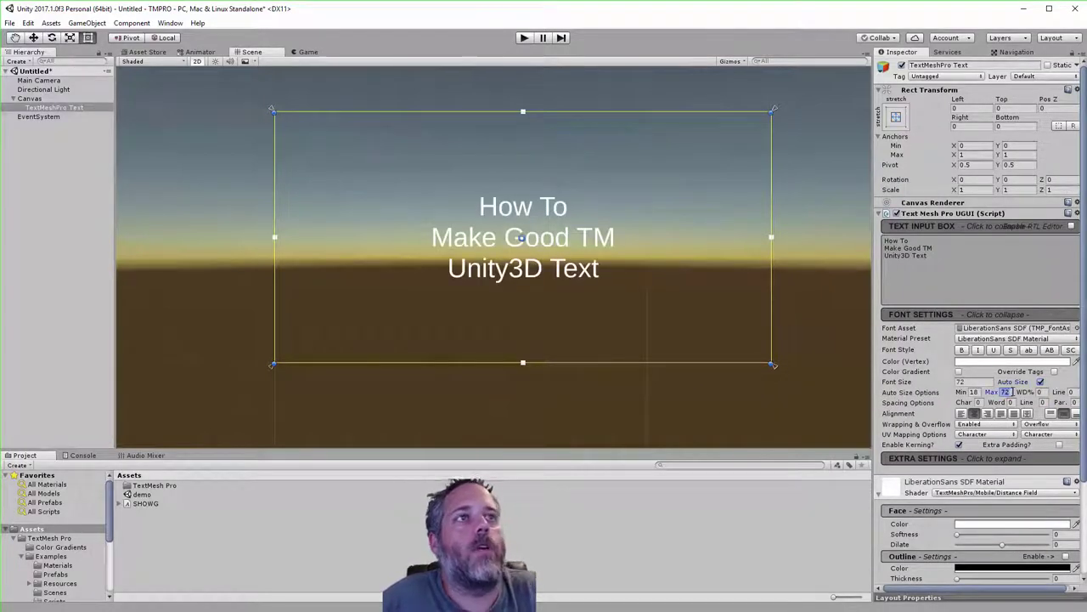
text(200)
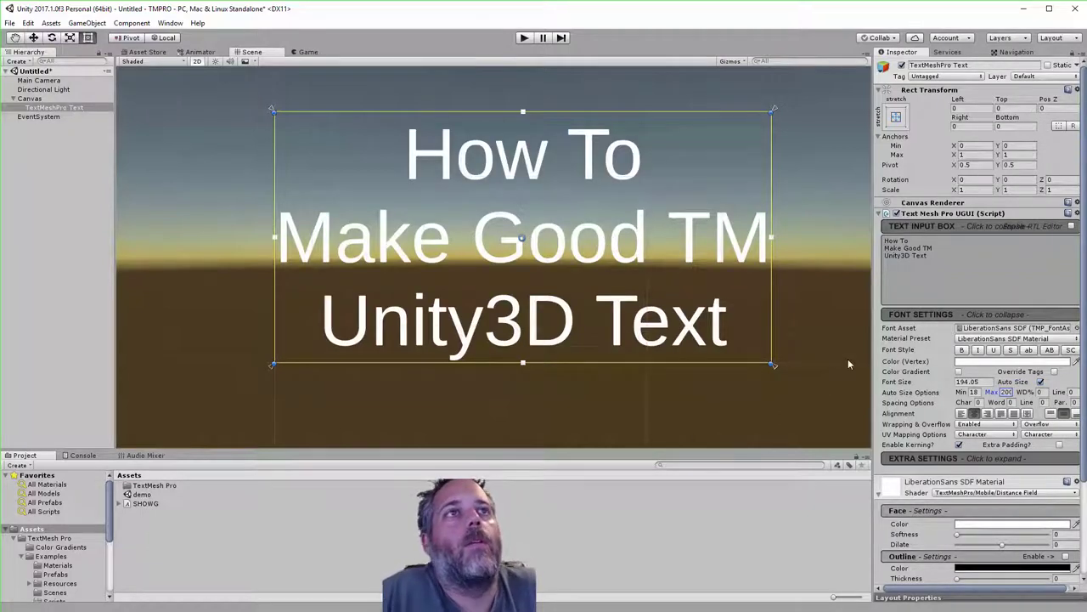
click(968, 264)
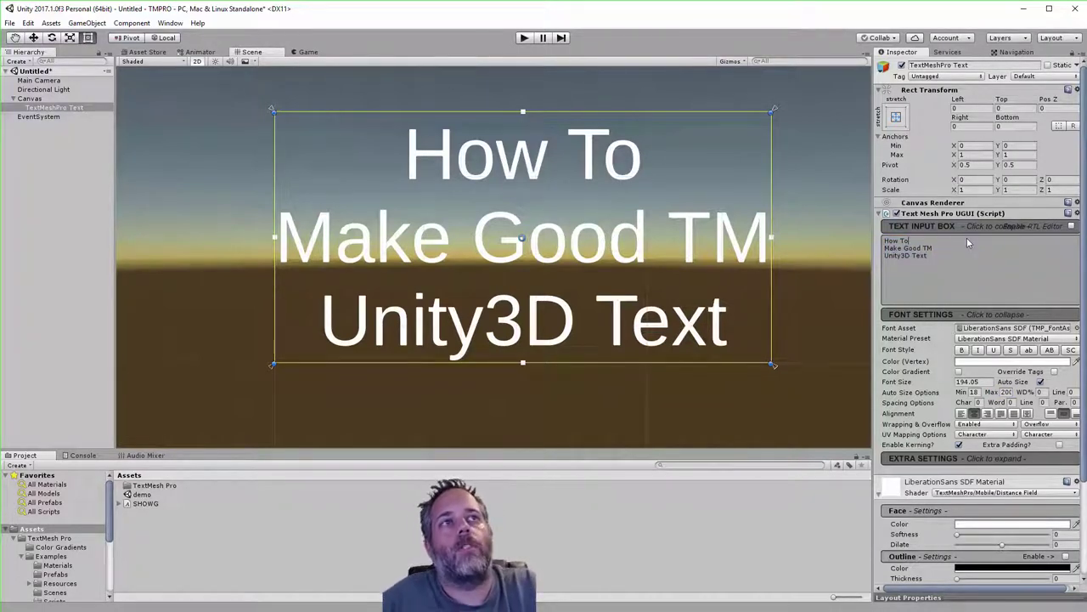
key(Home)
Wrap How To in <u>, Good in <color=green>, TM in <sup>, and Unity3D in <i> tags
text(<u>How To)
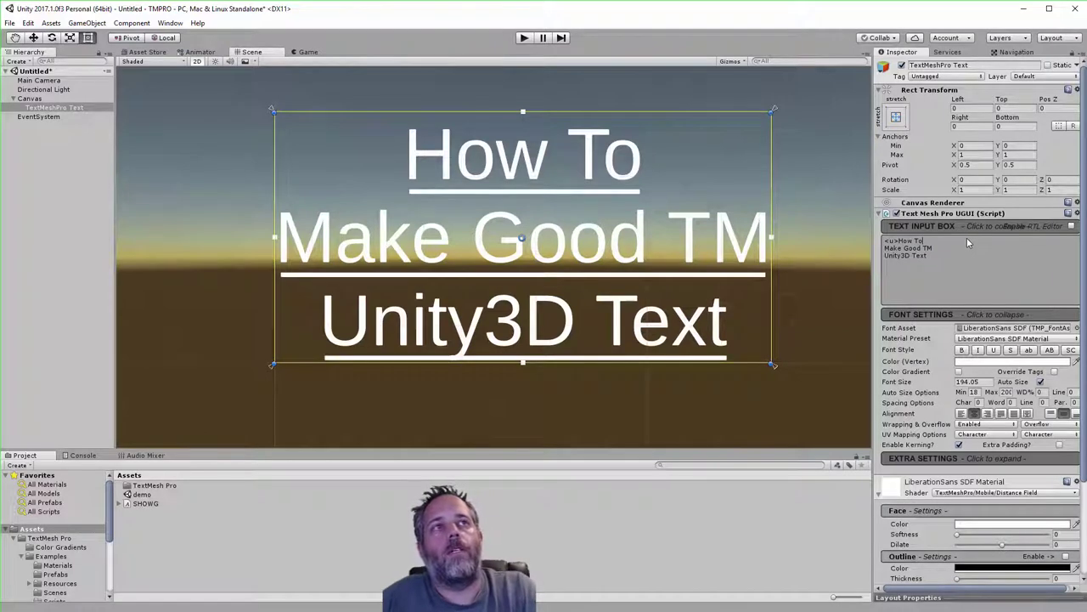
text(</u>)
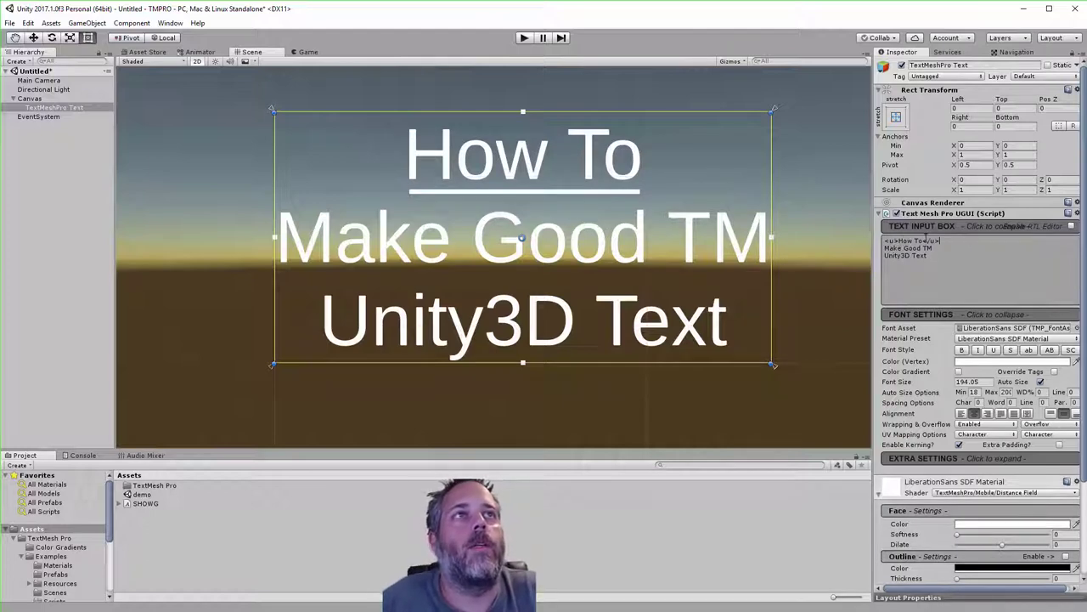
click(941, 246)
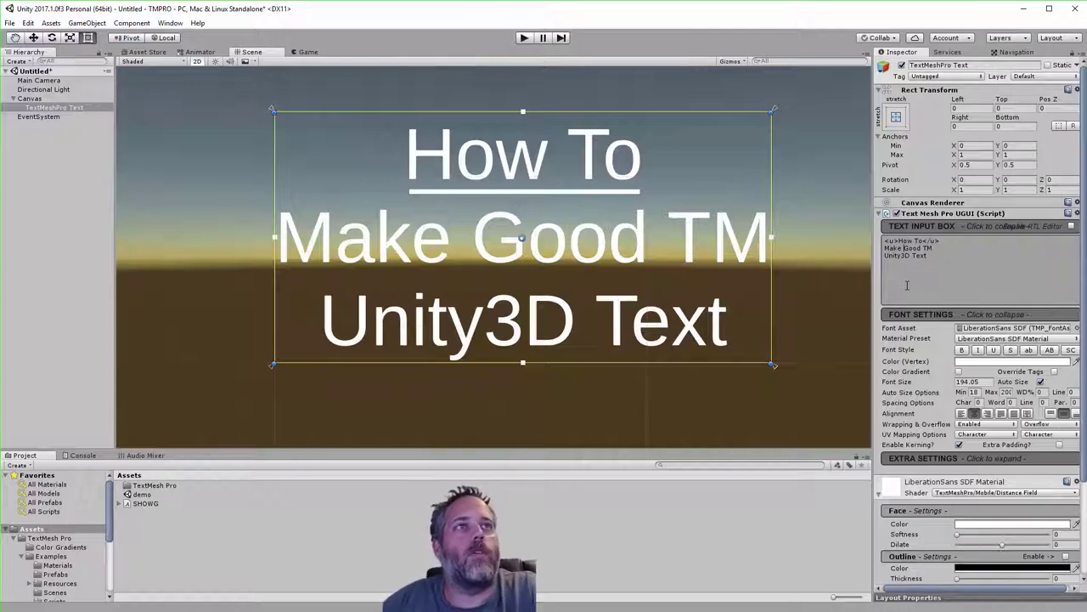
text(<color=g)
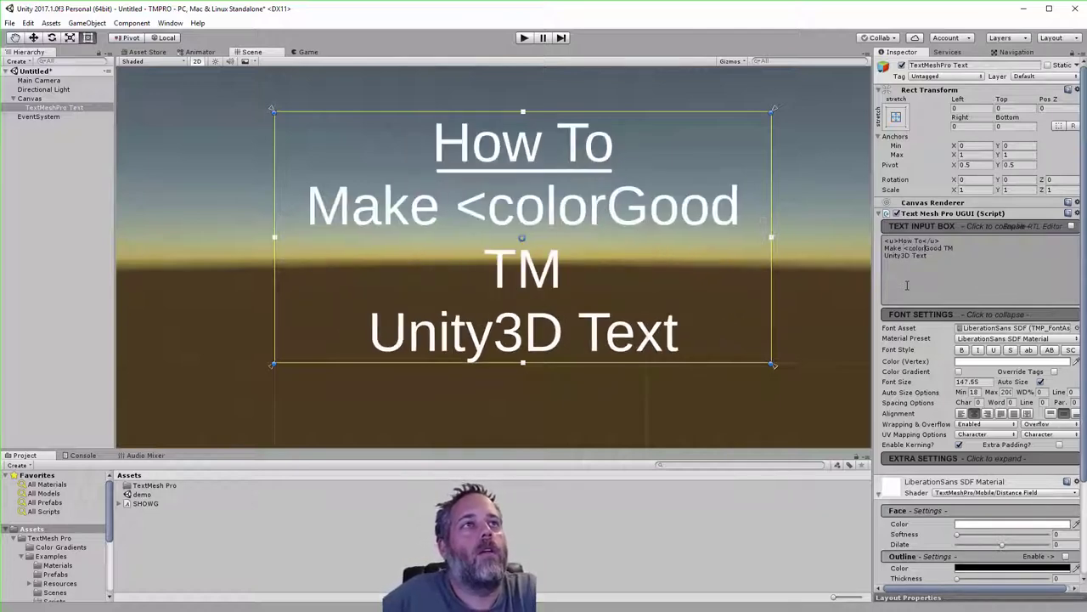
text(reen>Good)
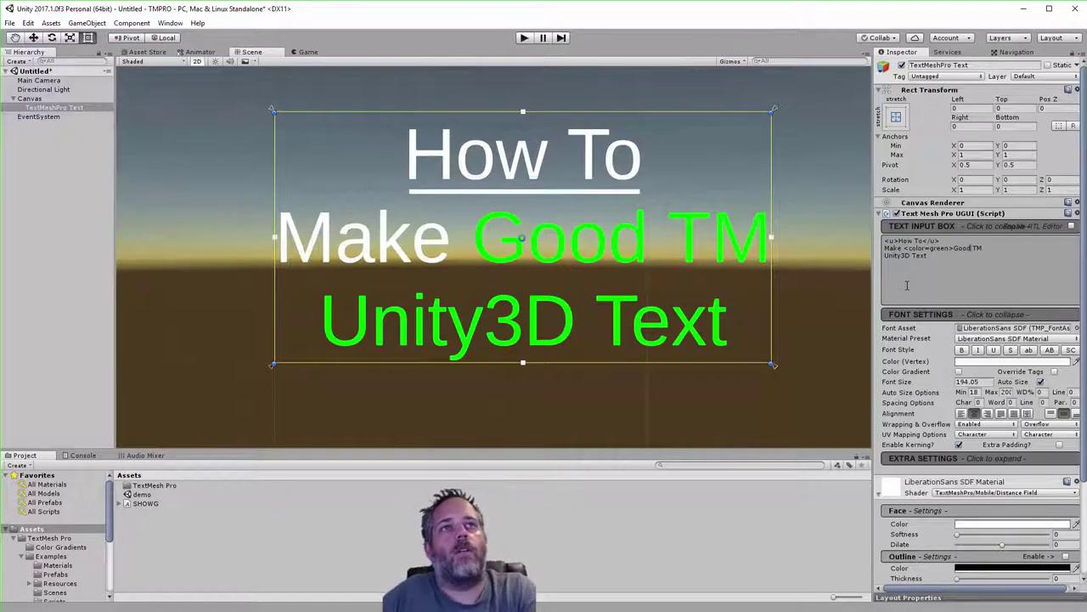
text(</color>)
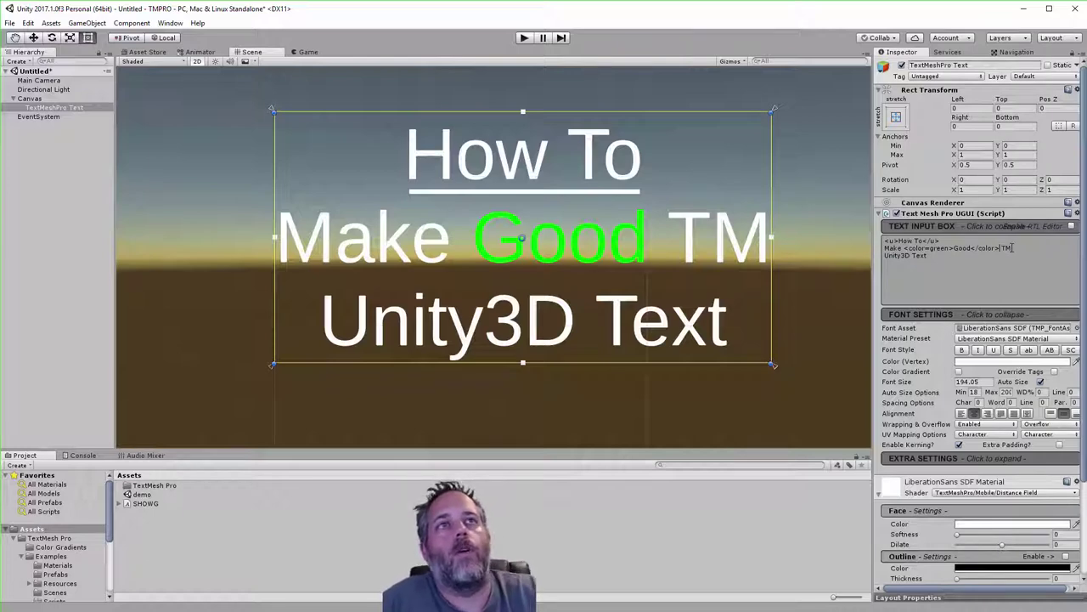
click(1012, 250)
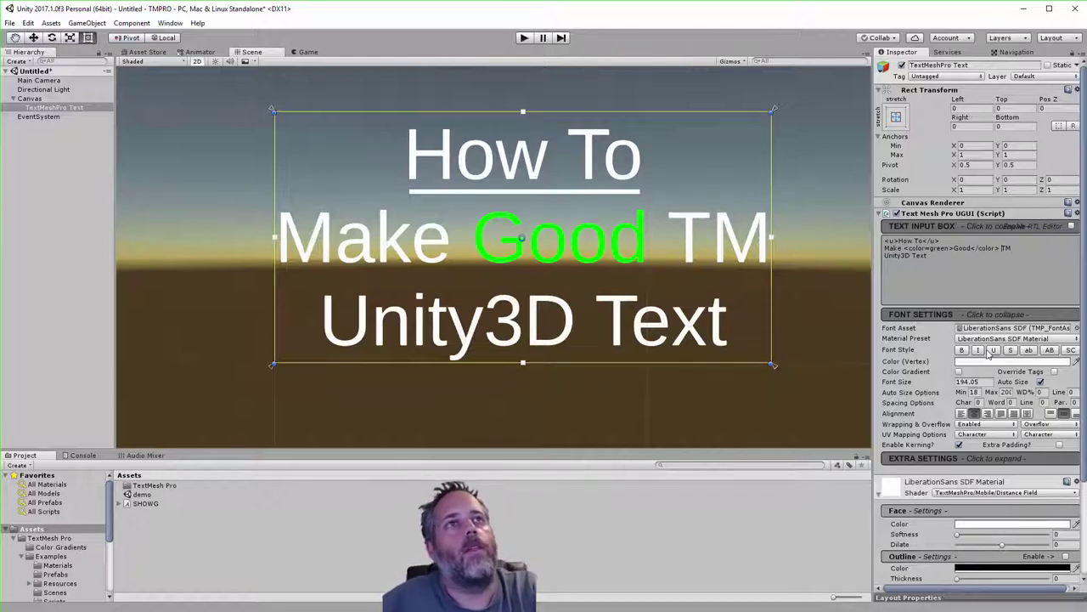
text(<)
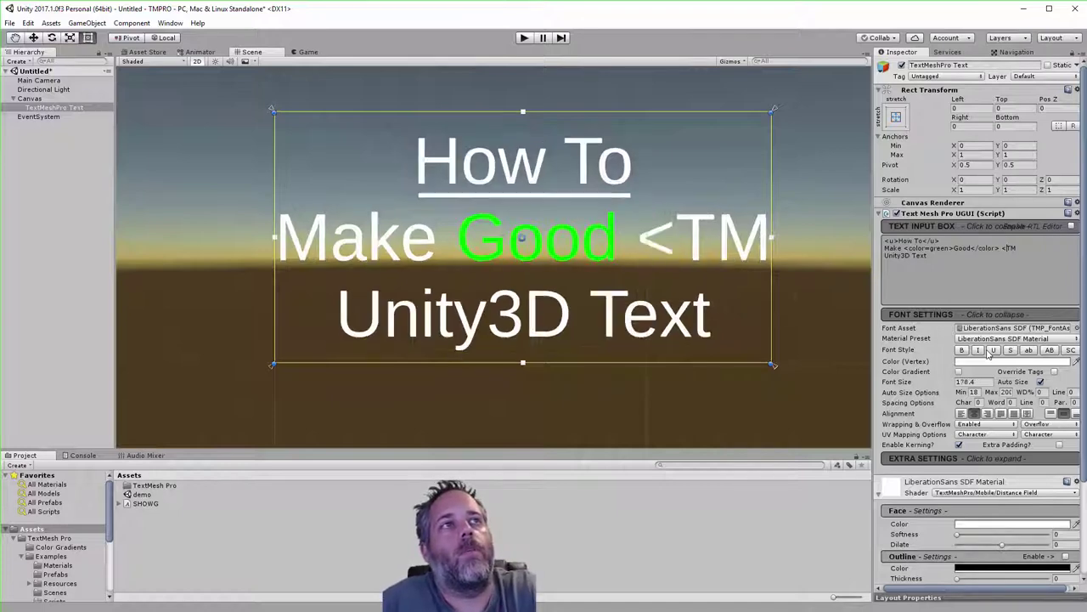
text(sup>TM)
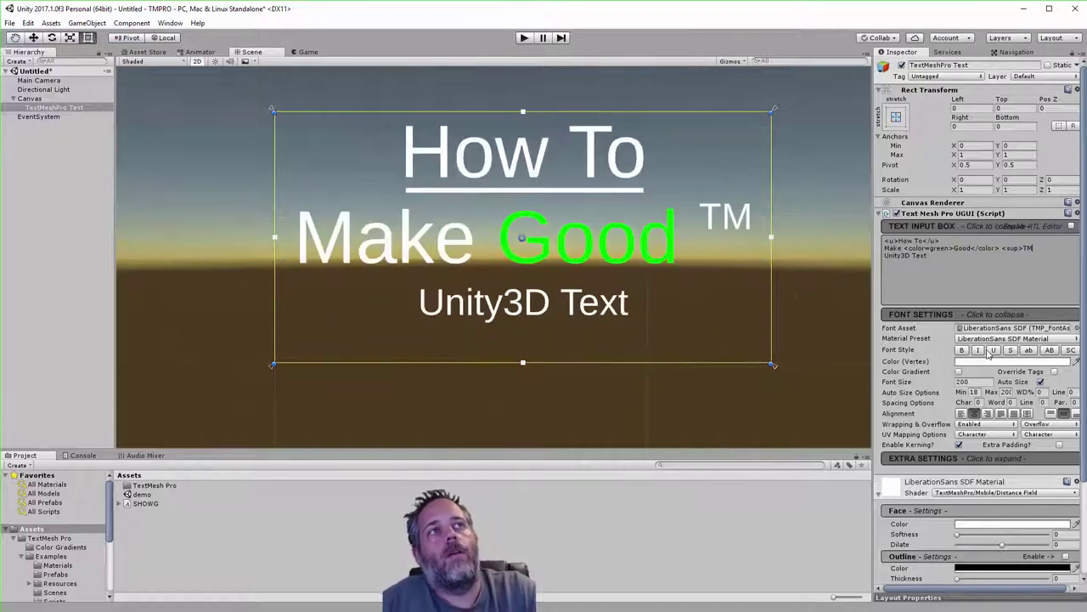
text(</sup>)
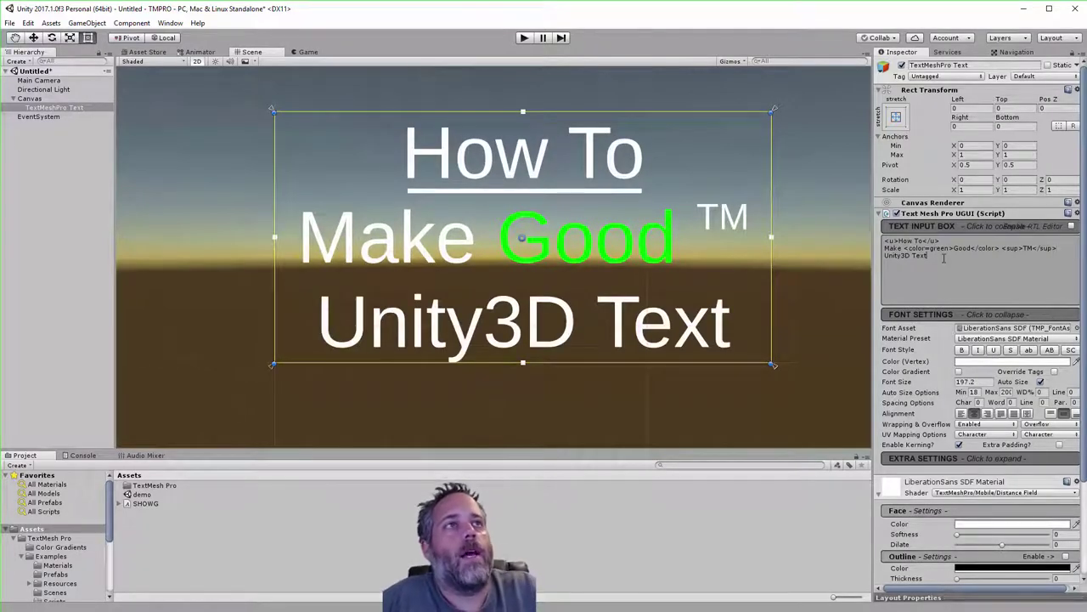
key(Right)
text(<i)
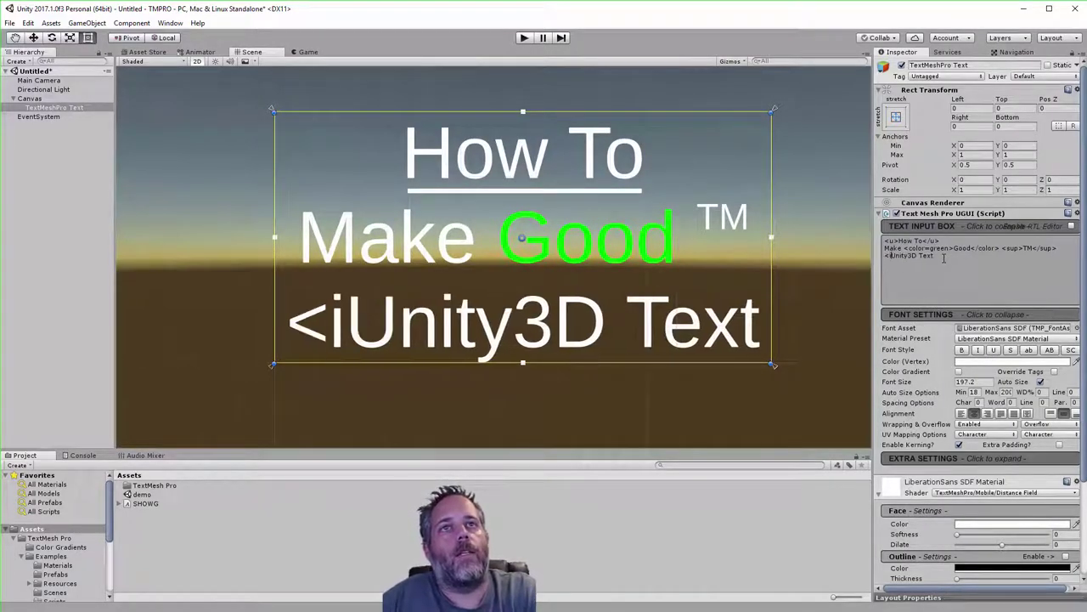
text(>Unity3D)
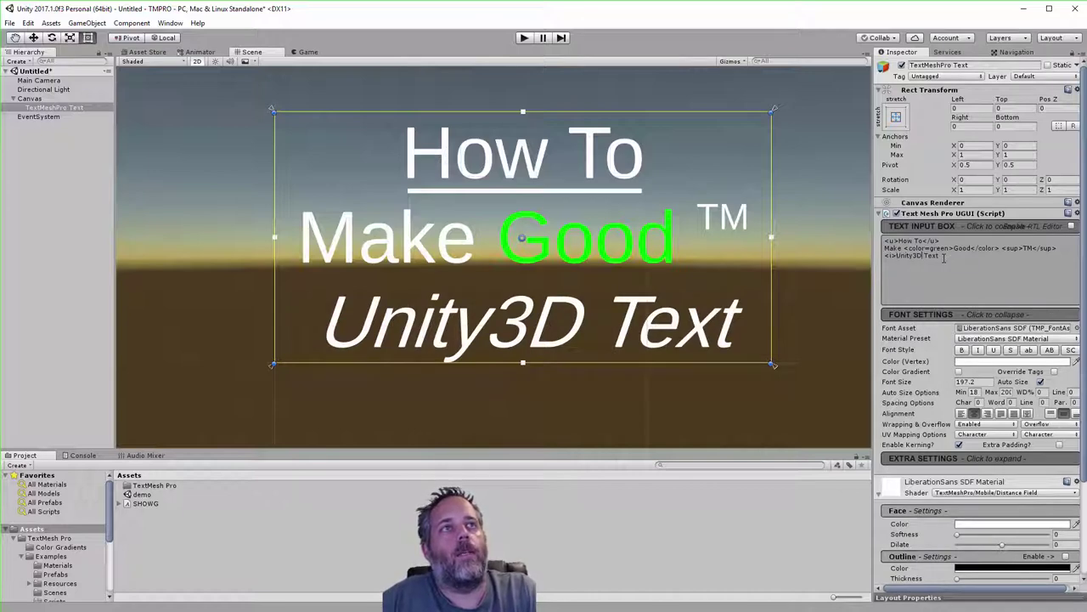
text(</i>)
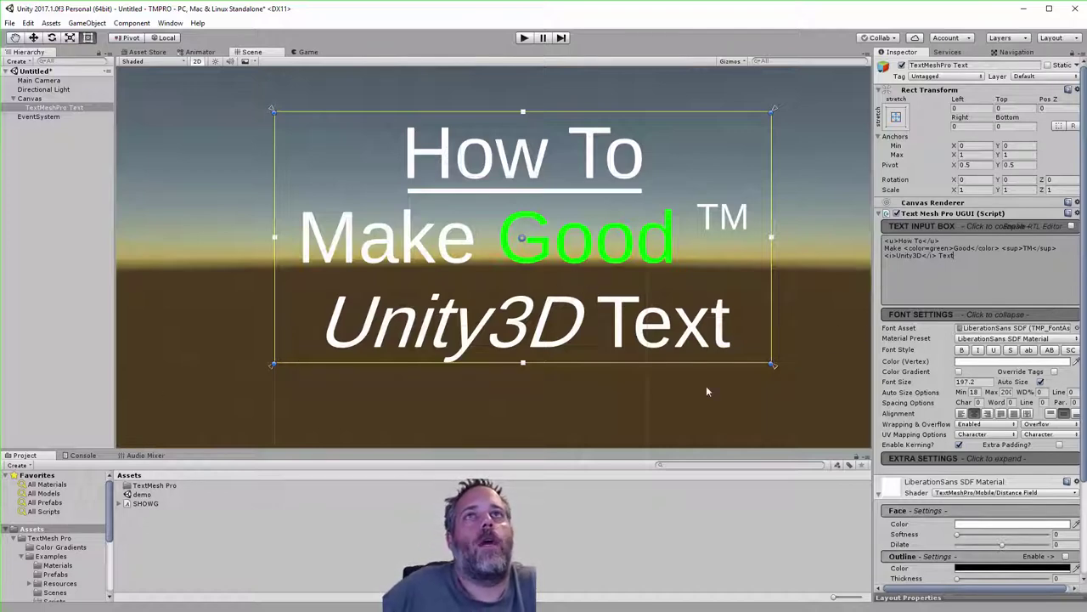
Locate the LiberationSans SDF font asset, then go back to the top-level Assets folder
click(996, 330)
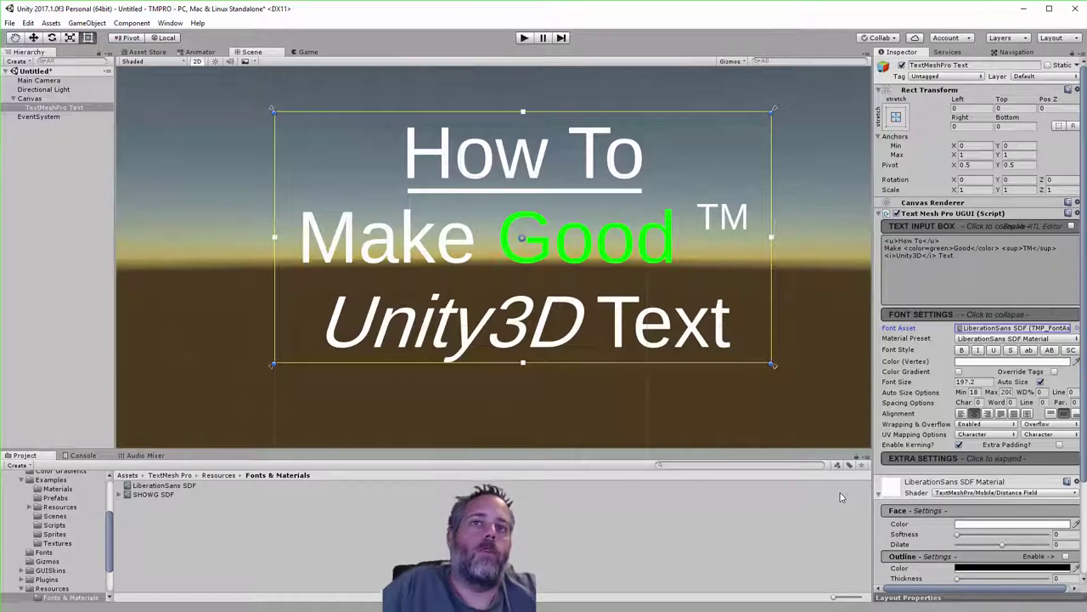
scroll(37, 546, up, 5)
click(46, 538)
click(32, 529)
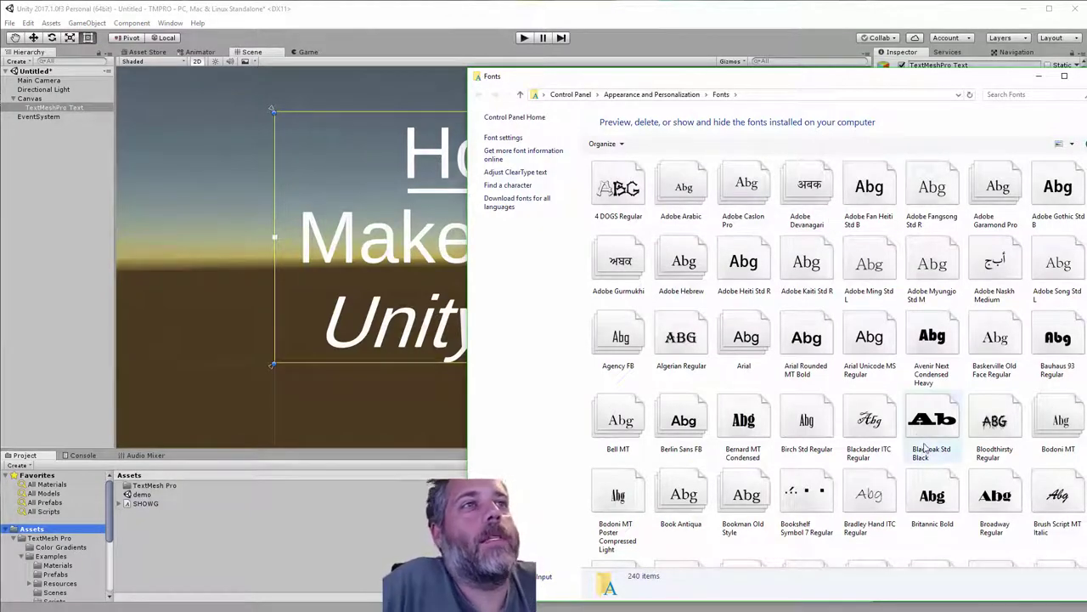
Drag Goudy Stout Regular from Windows Fonts into Unity's Assets and select the GOUDYSTO asset
scroll(926, 451, down, 3)
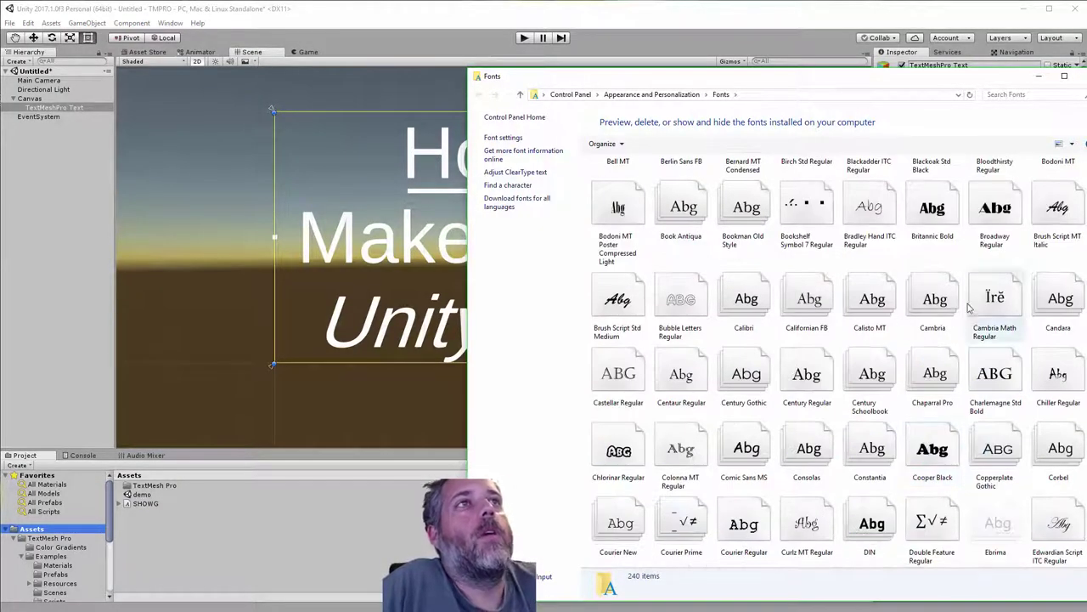
scroll(1069, 270, down, 3)
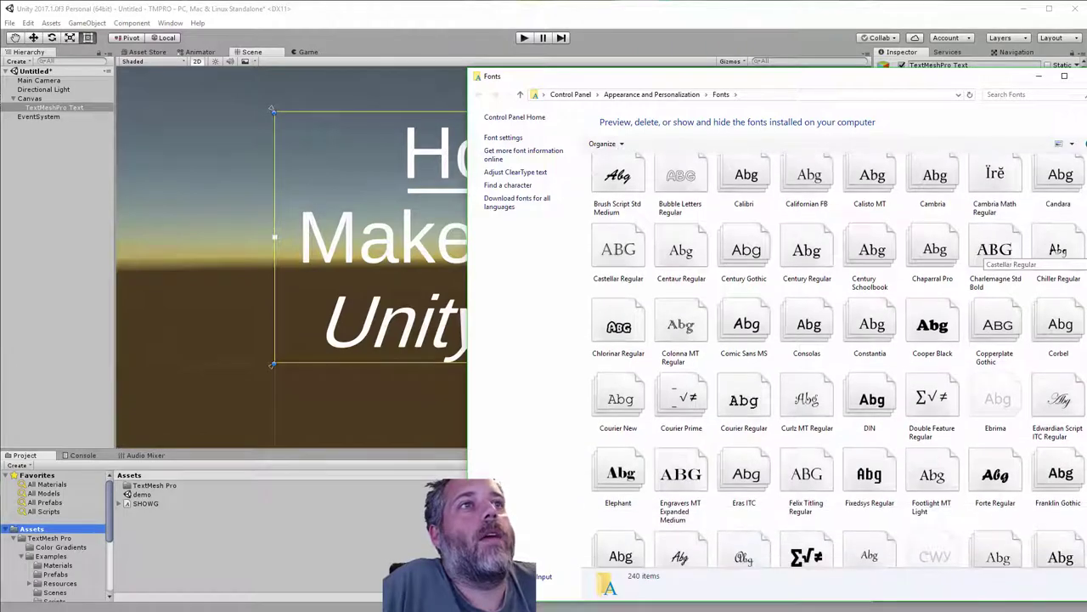
scroll(1069, 271, down, 2)
scroll(1069, 270, down, 1)
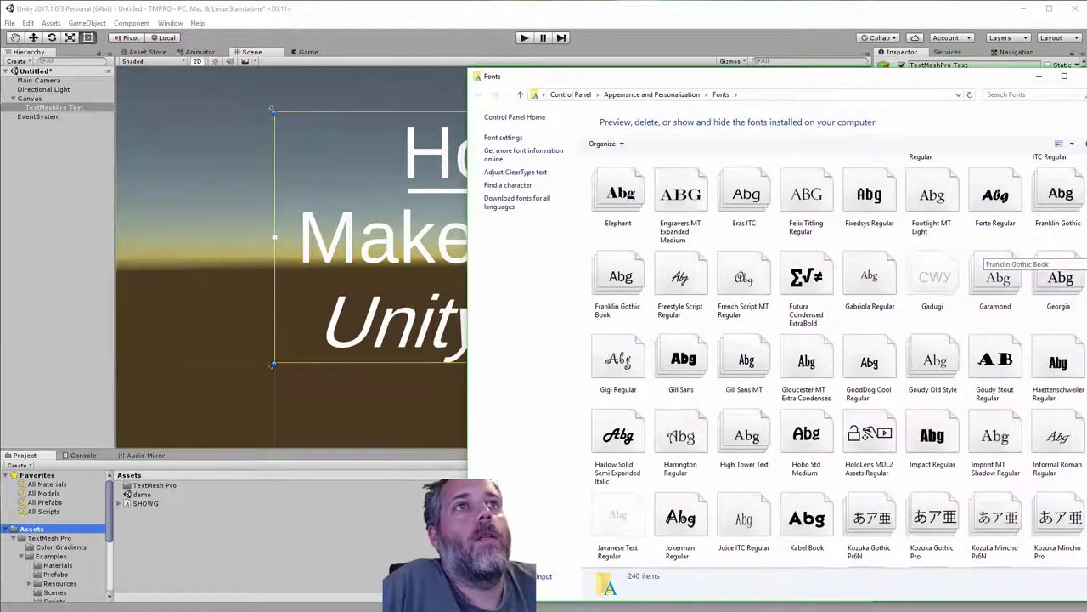
scroll(1069, 271, down, 1)
scroll(1071, 255, up, 10)
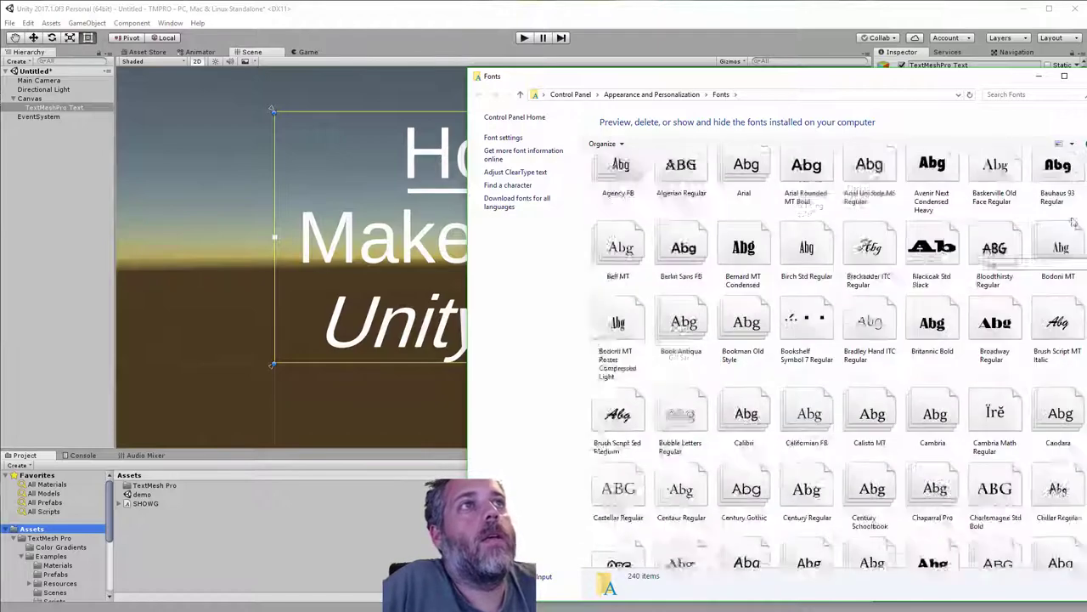
scroll(1071, 255, down, 15)
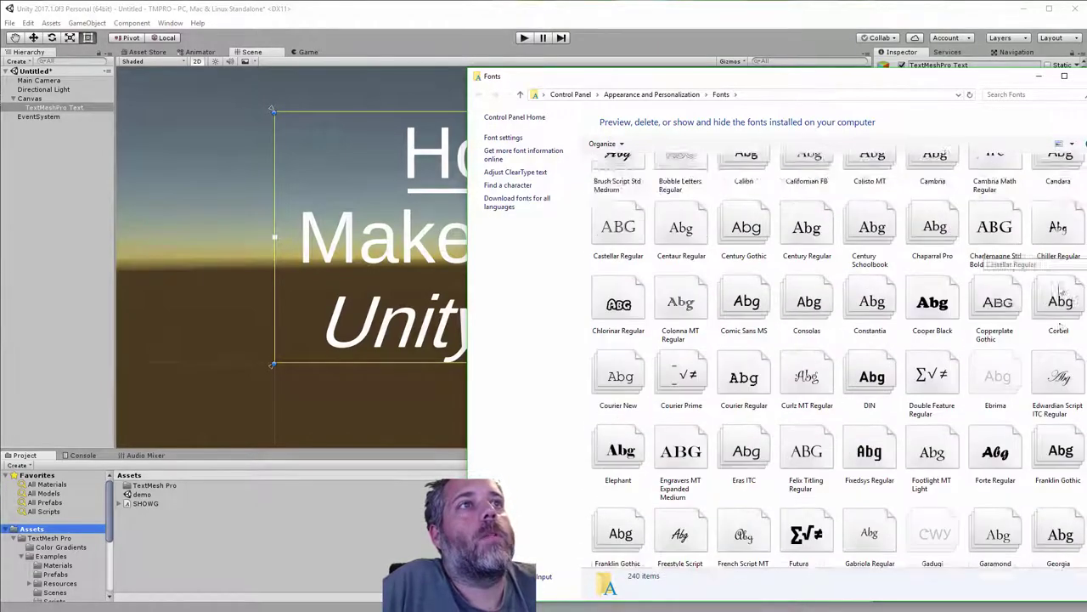
drag(996, 306, 483, 465)
drag(249, 532, 249, 532)
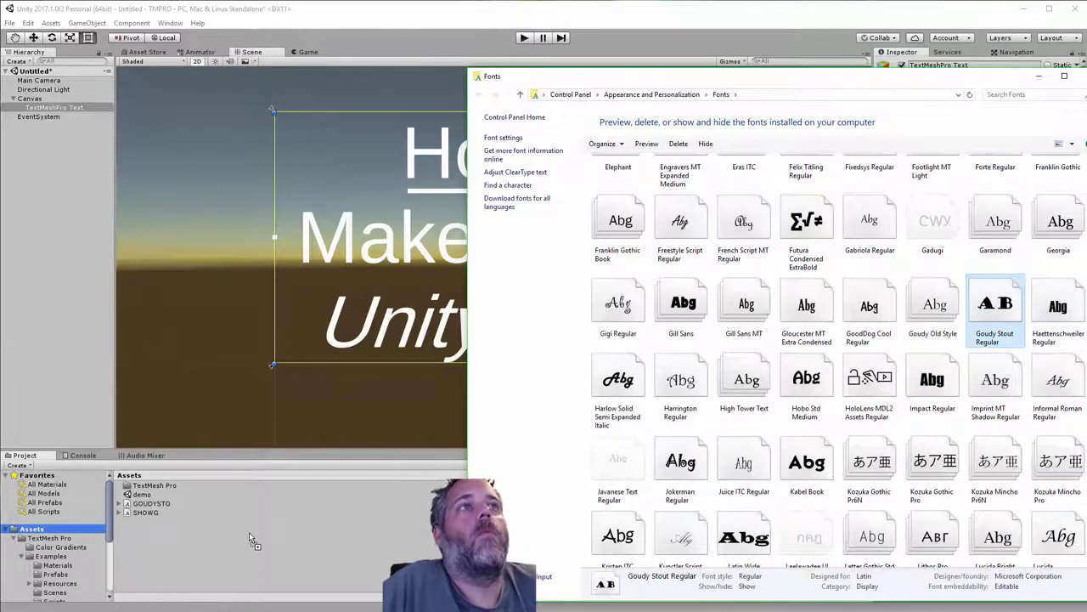
click(249, 532)
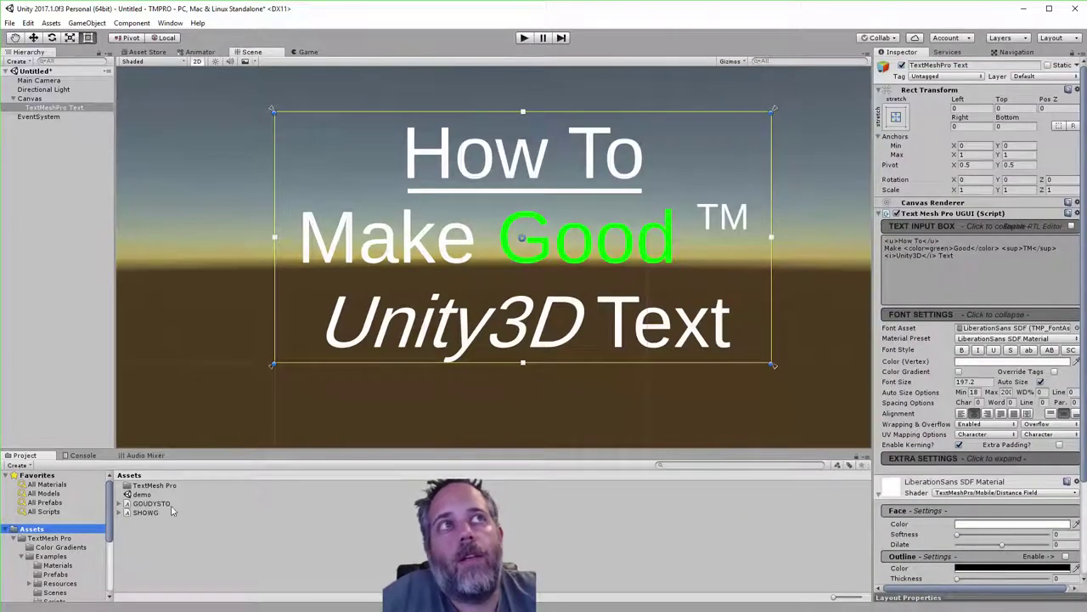
click(170, 505)
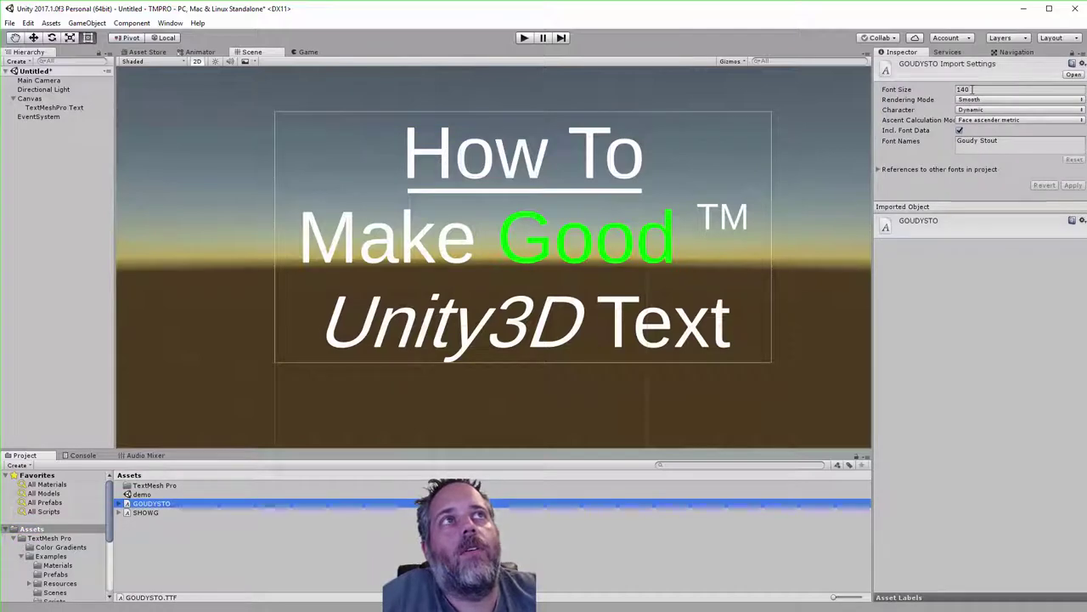
In the Font Asset Creator, use GOUDYSTO as the source with a 1024 x 1024 atlas
click(169, 24)
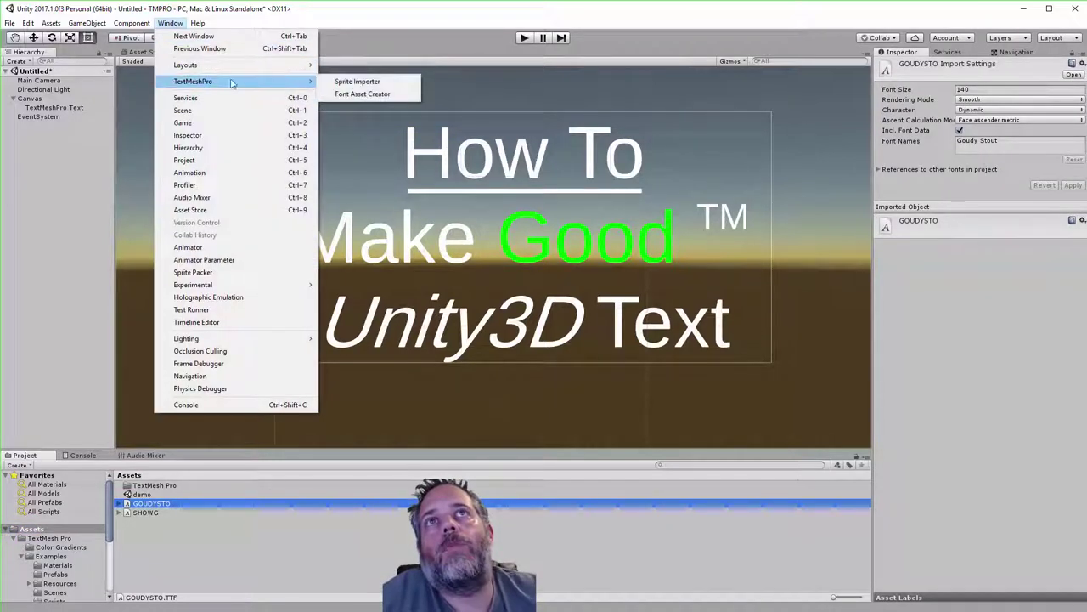
click(359, 93)
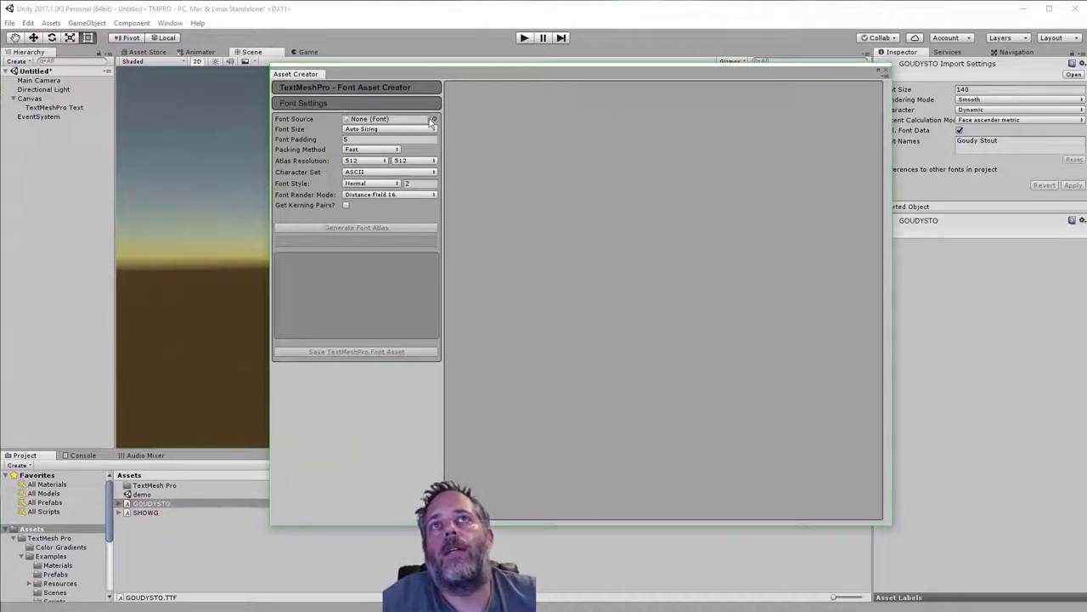
click(434, 119)
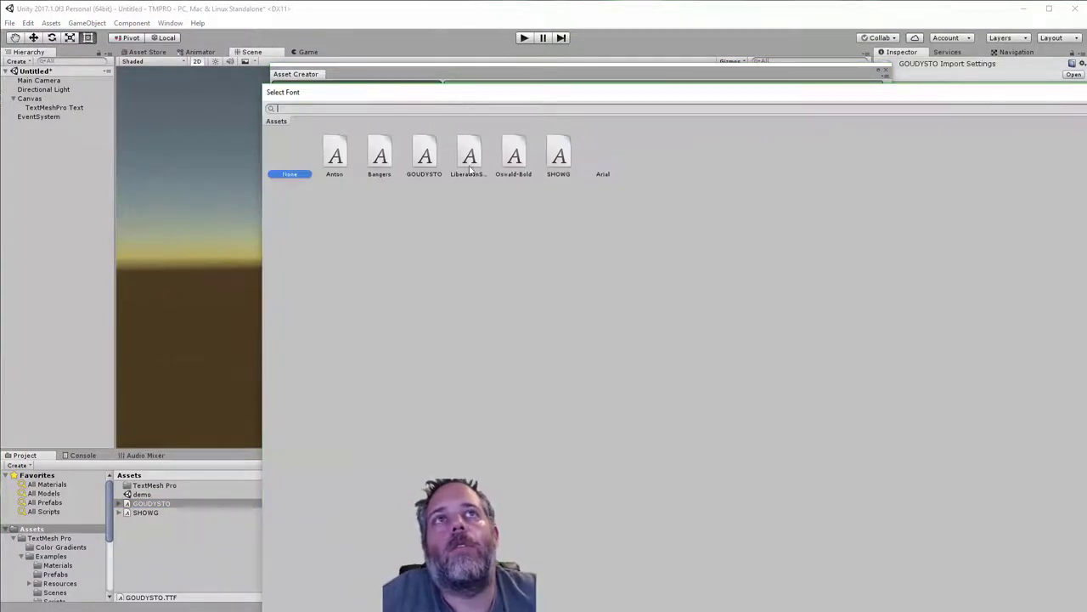
double_click(426, 166)
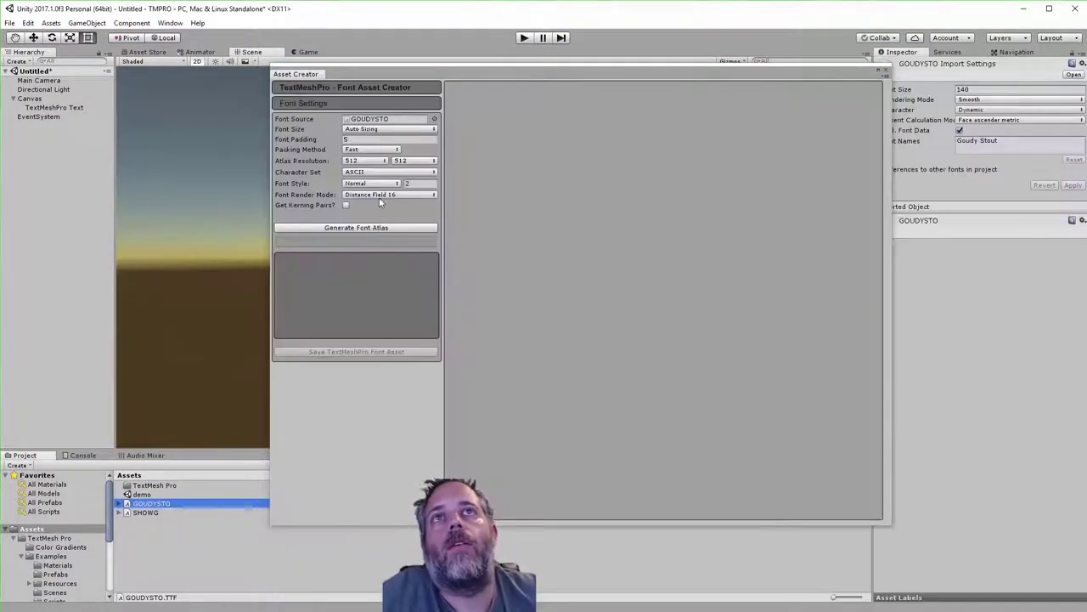
click(365, 160)
click(365, 251)
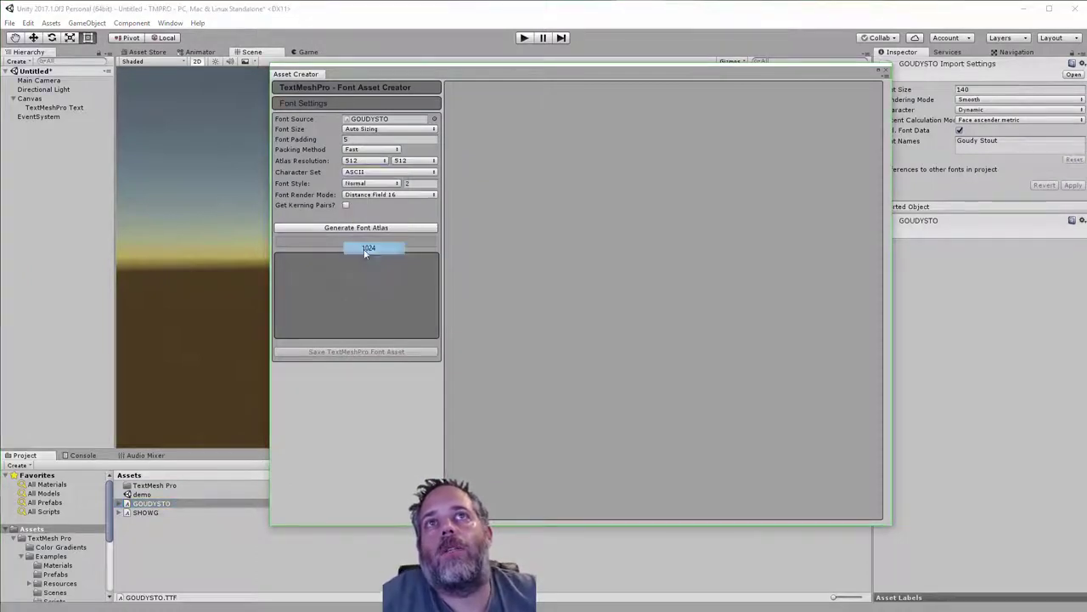
click(413, 161)
click(416, 248)
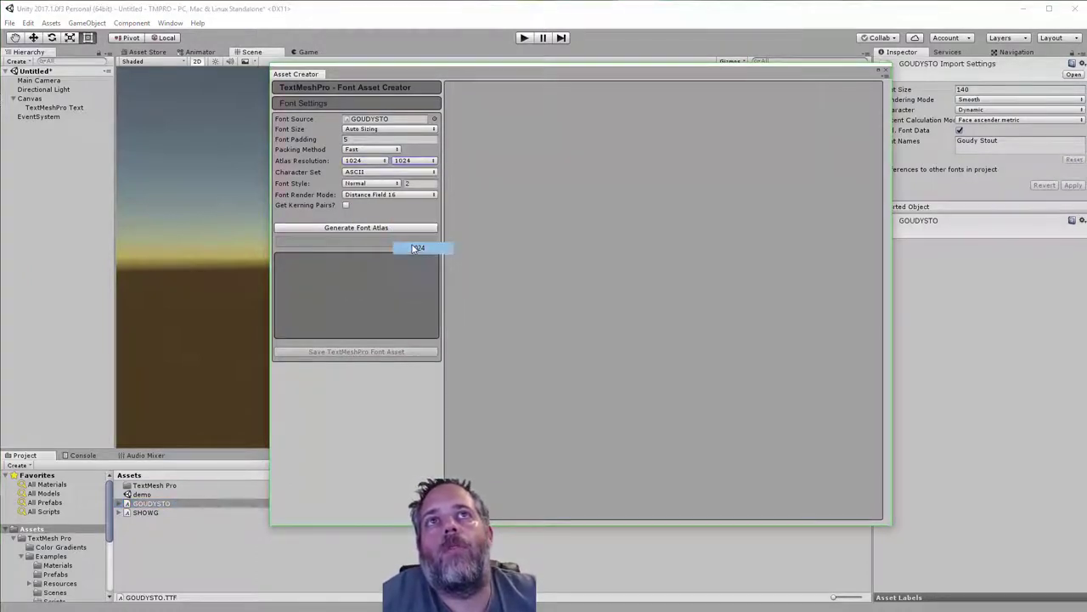
Generate the font atlas and save it as GOUDYSTO SDF.asset
click(389, 227)
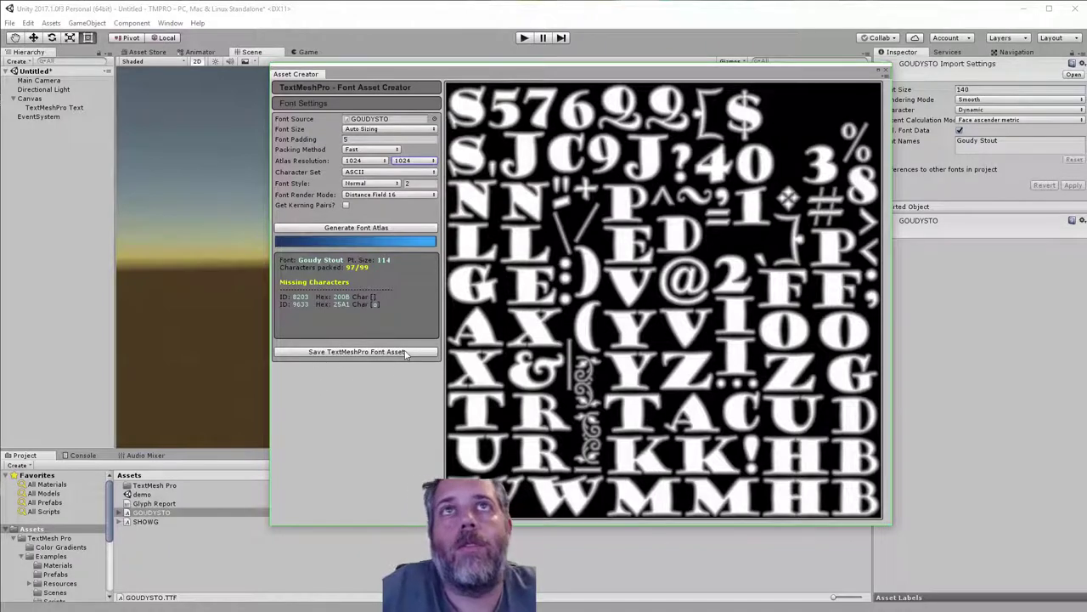
click(405, 352)
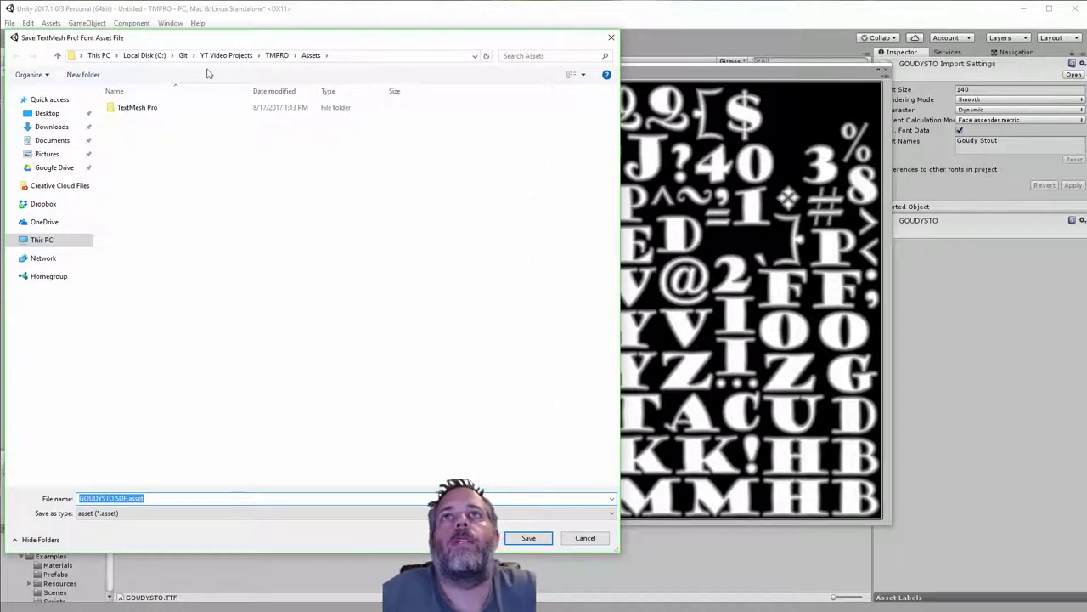
click(527, 537)
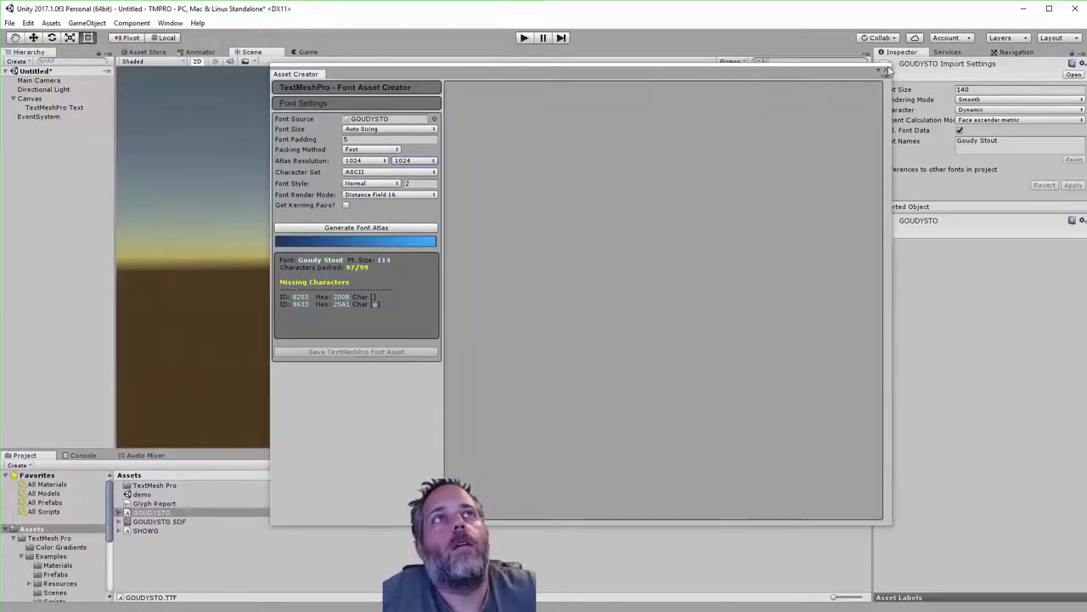
click(886, 70)
Assign the GOUDYSTO SDF font asset to the TextMeshPro Text object
click(61, 107)
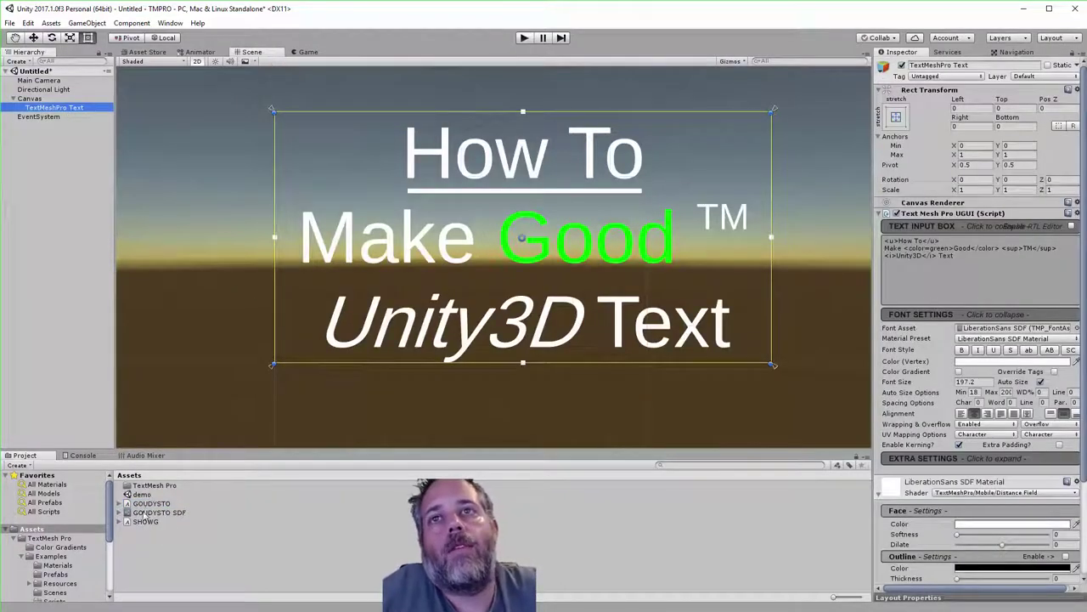
drag(157, 512, 1003, 331)
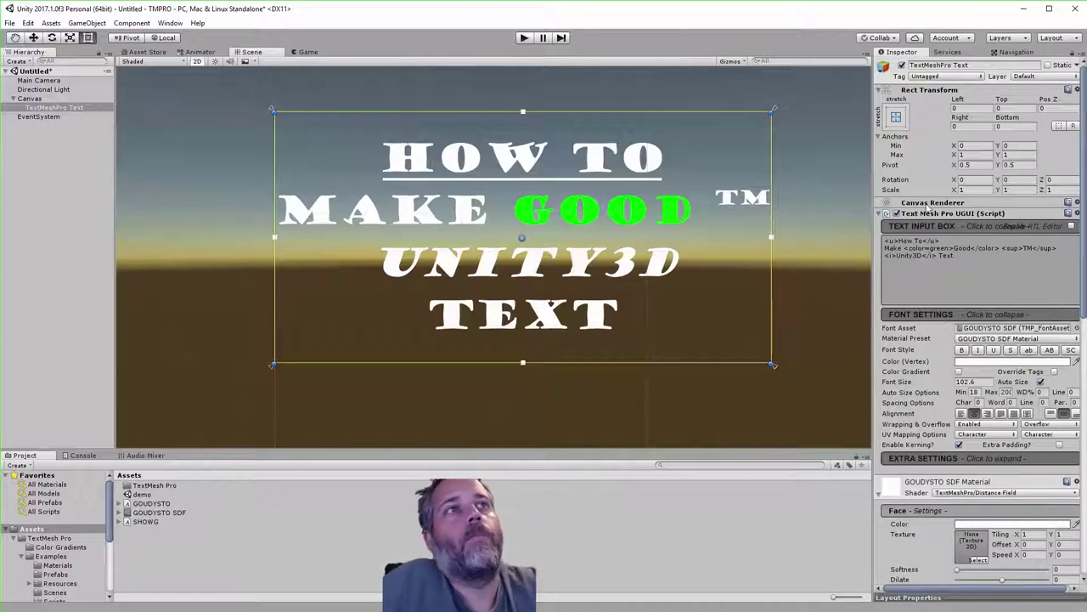
scroll(966, 340, down, 10)
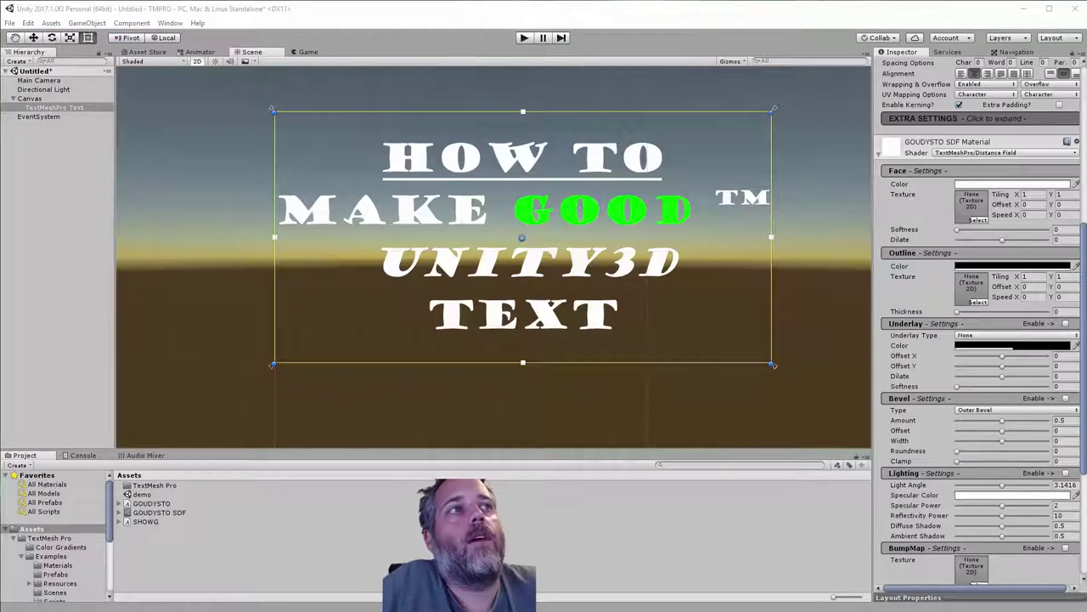
Set the material's face colour to blue (0076FF), then drag it back toward white
click(1011, 183)
drag(817, 292, 777, 281)
mouse_move(862, 364)
mouse_down()
mouse_move(861, 378)
mouse_move(870, 320)
mouse_move(777, 336)
mouse_move(854, 338)
mouse_move(864, 387)
mouse_move(866, 377)
mouse_up()
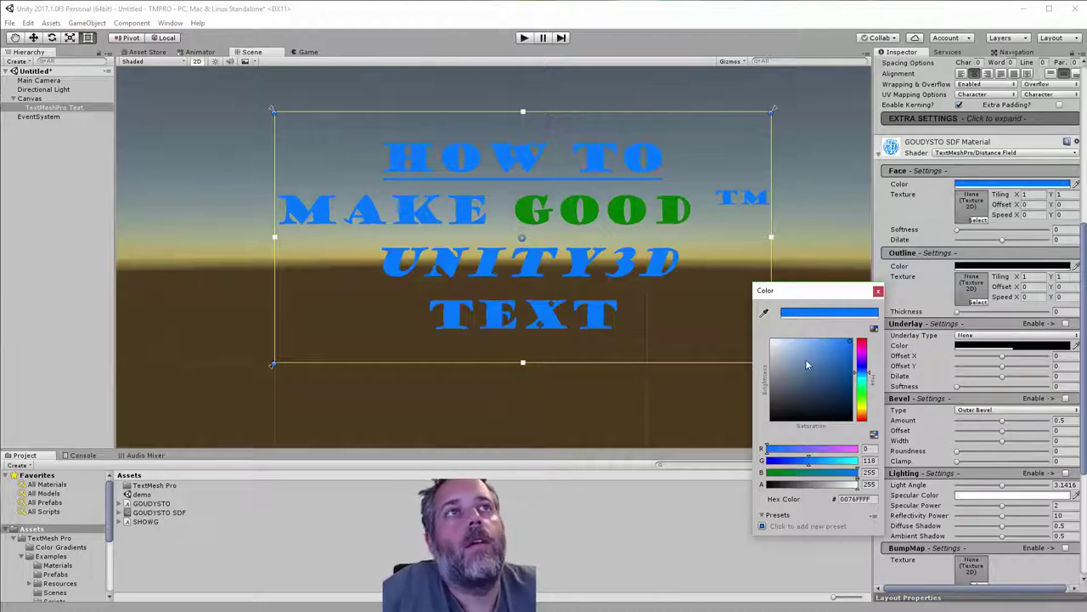
drag(807, 366, 772, 339)
Restore the face colour to white, try a red vertex colour, then set it back to white
click(877, 291)
scroll(914, 316, up, 5)
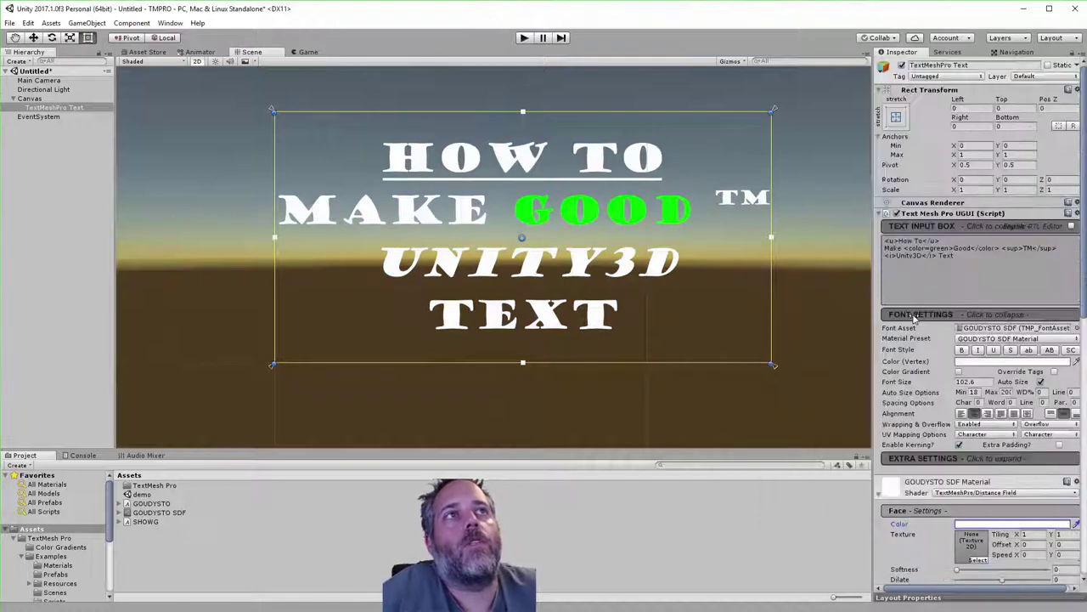
click(982, 367)
drag(840, 382, 875, 328)
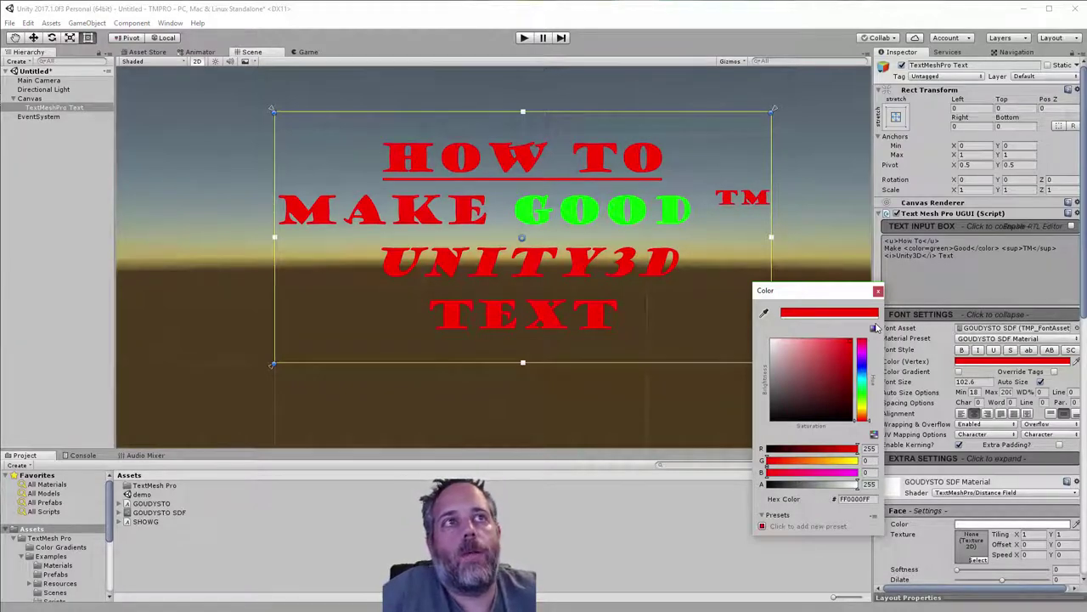
click(83, 108)
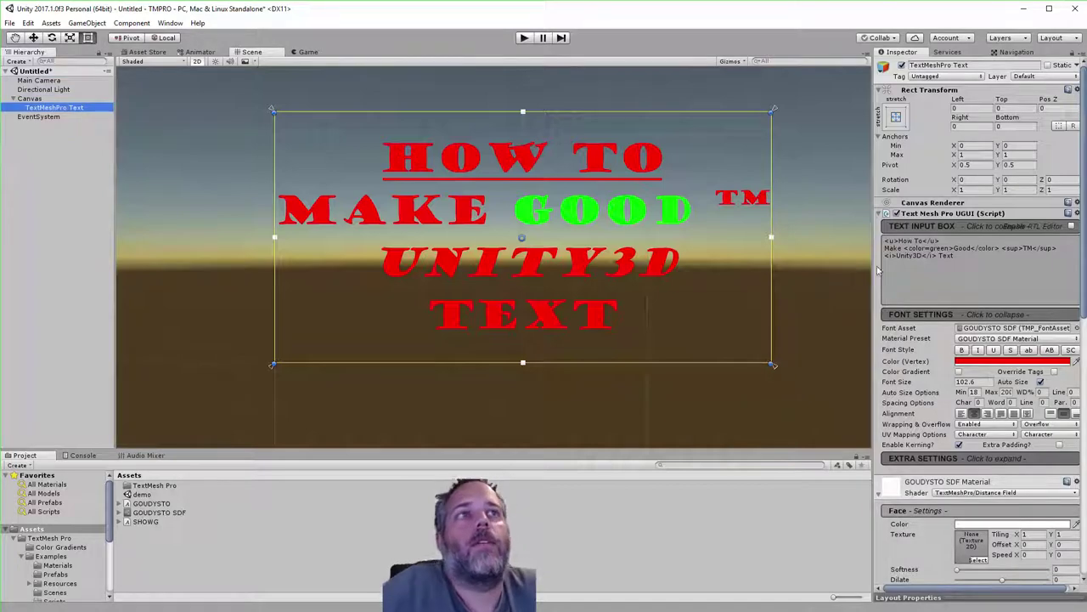
click(984, 361)
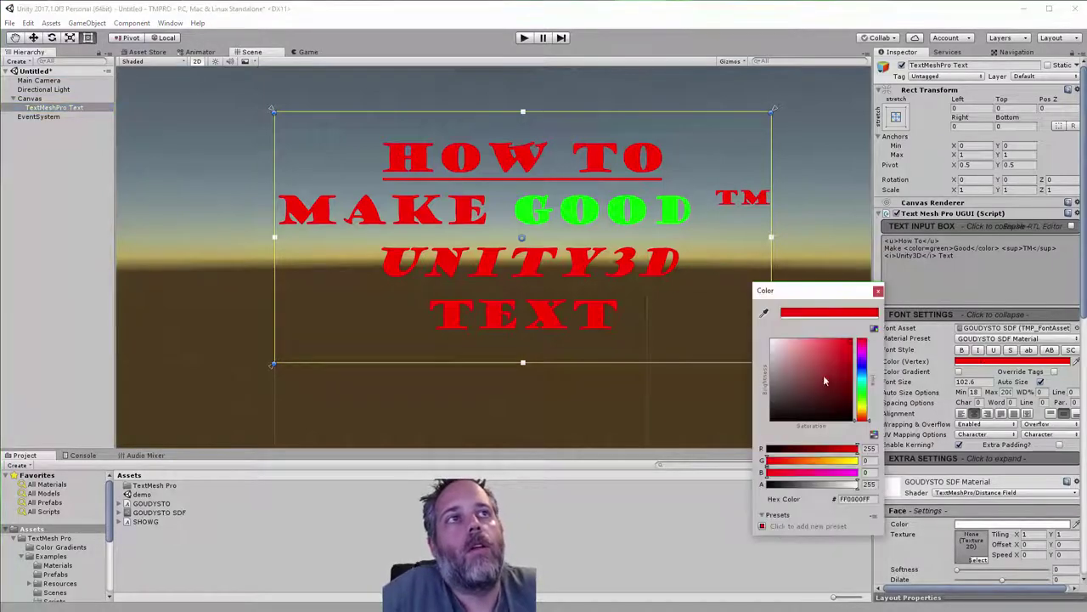
drag(825, 377, 769, 339)
click(877, 291)
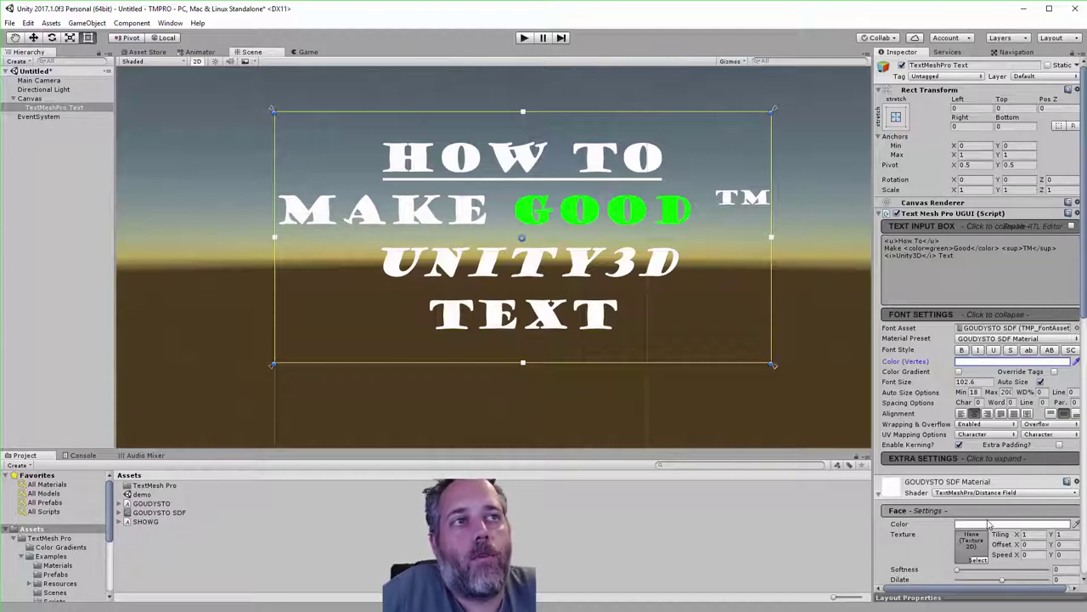
scroll(988, 525, down, 5)
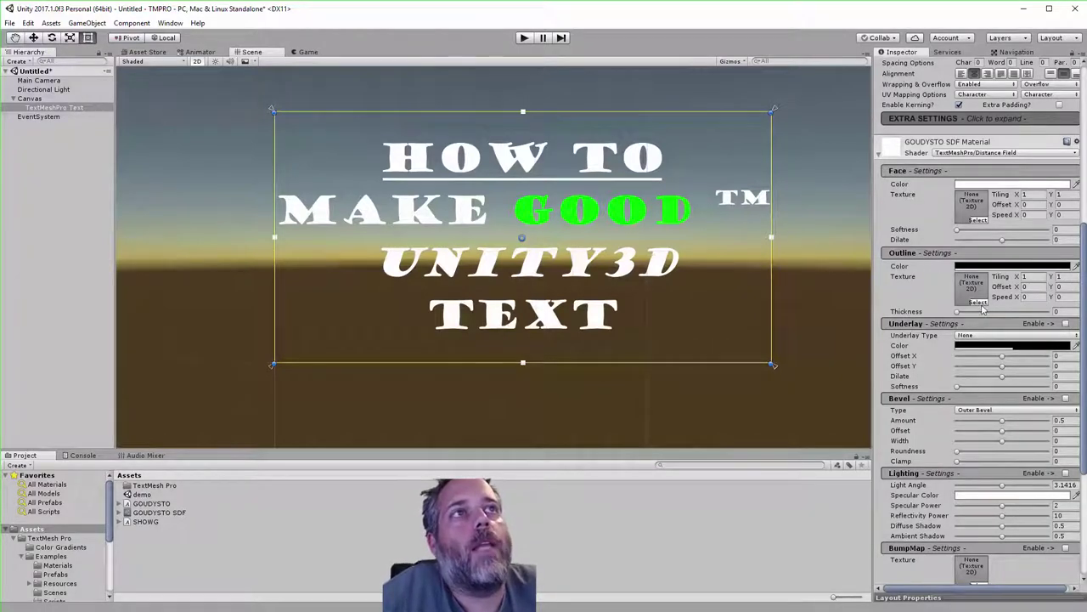
Give the letters a black outline about 0.388 thick, after briefly trying red
drag(957, 313, 992, 316)
click(988, 268)
drag(841, 357, 724, 443)
click(880, 291)
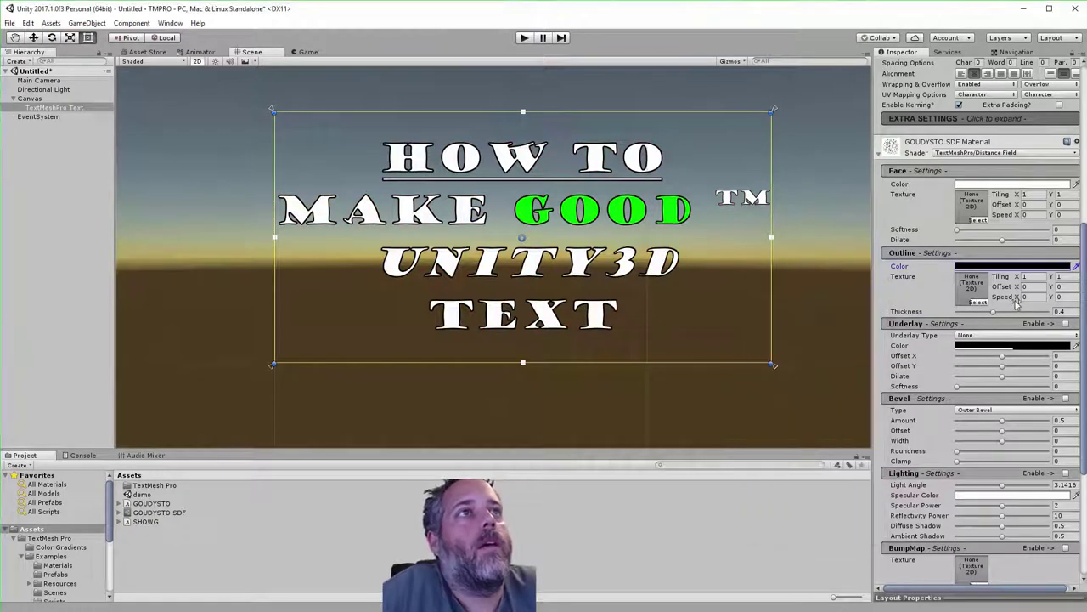
Nudge and reset the outline texture's X offset, then shift the underlay X offset to -0.24
drag(1019, 290, 991, 315)
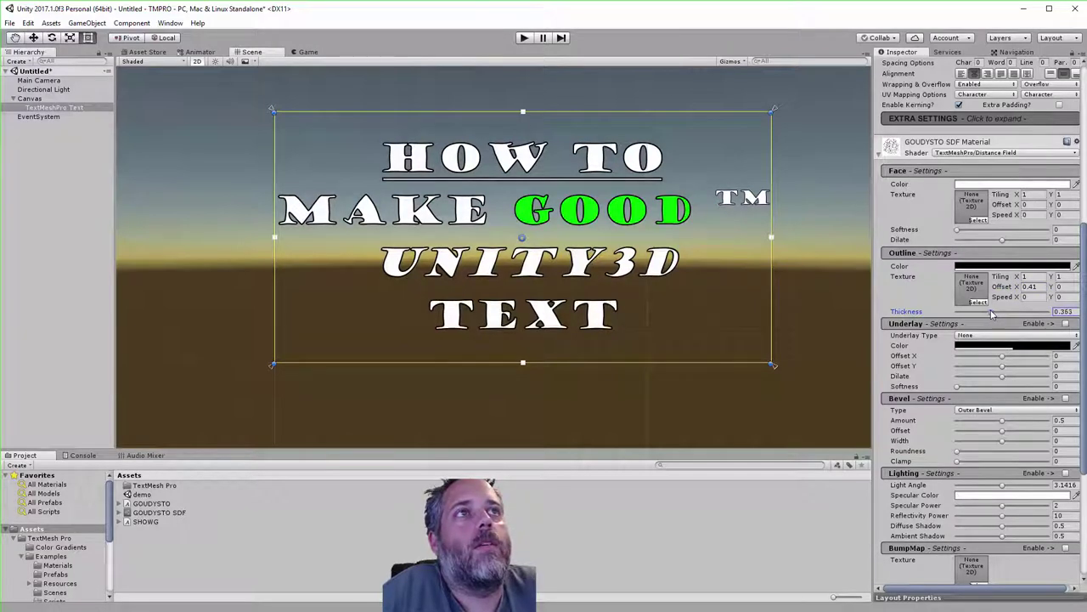
click(1028, 287)
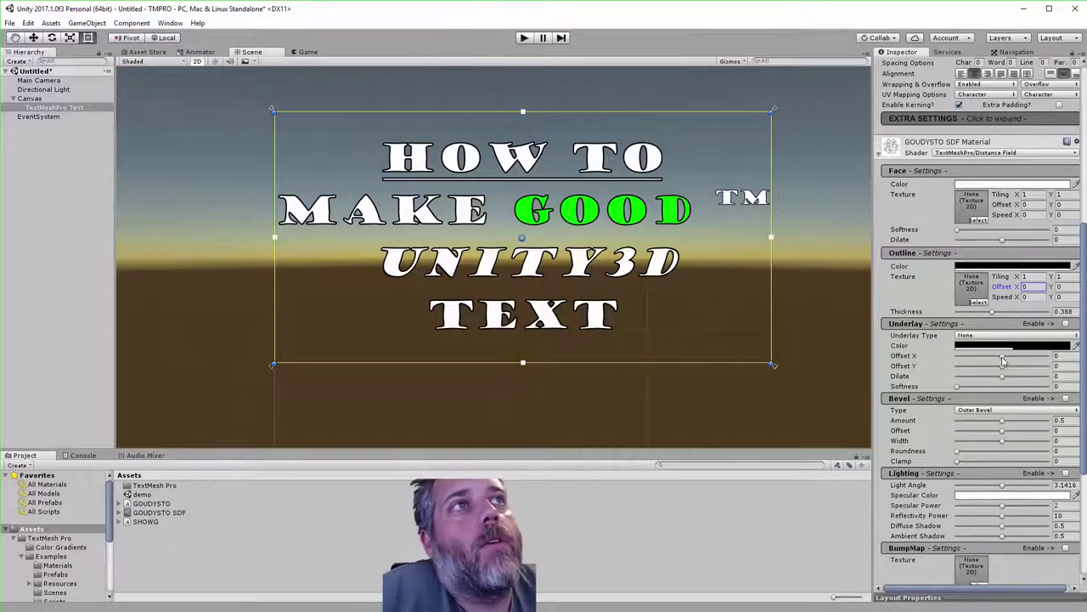
drag(1001, 360, 956, 361)
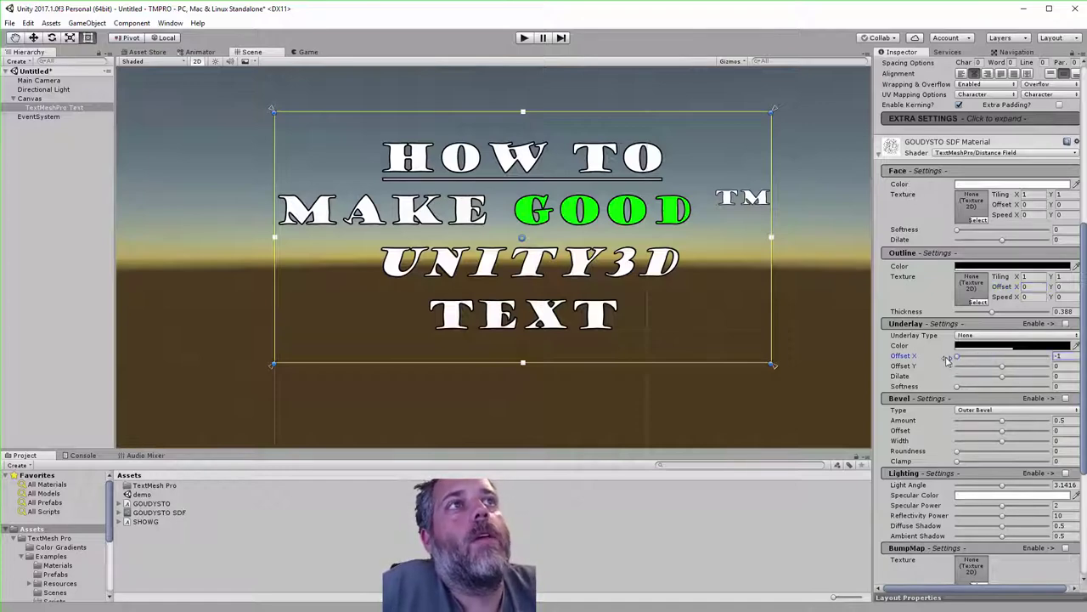
Enable the underlay shadow at Offset X -1, Y 1, and drop outline thickness to 0
click(1067, 325)
scroll(658, 320, up, 5)
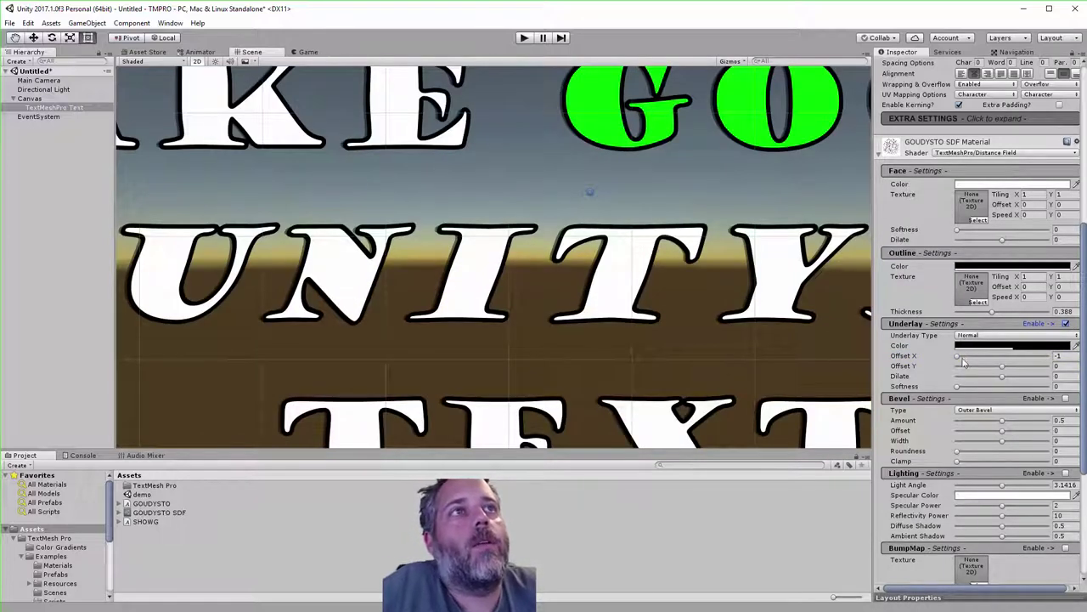
drag(960, 361, 883, 359)
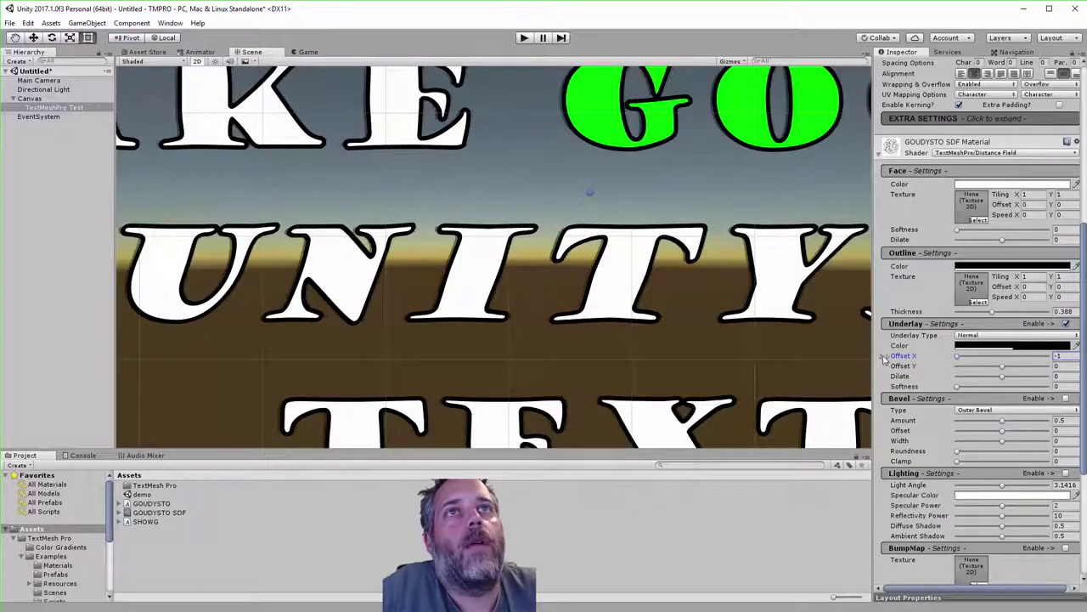
drag(1007, 367, 903, 371)
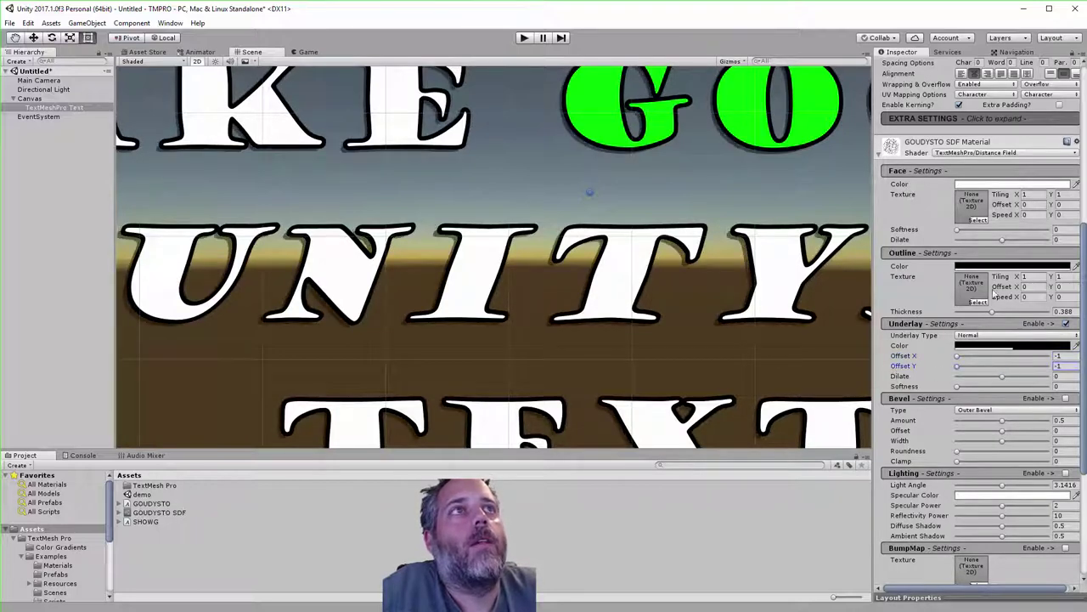
drag(992, 312, 865, 376)
drag(958, 365, 1079, 363)
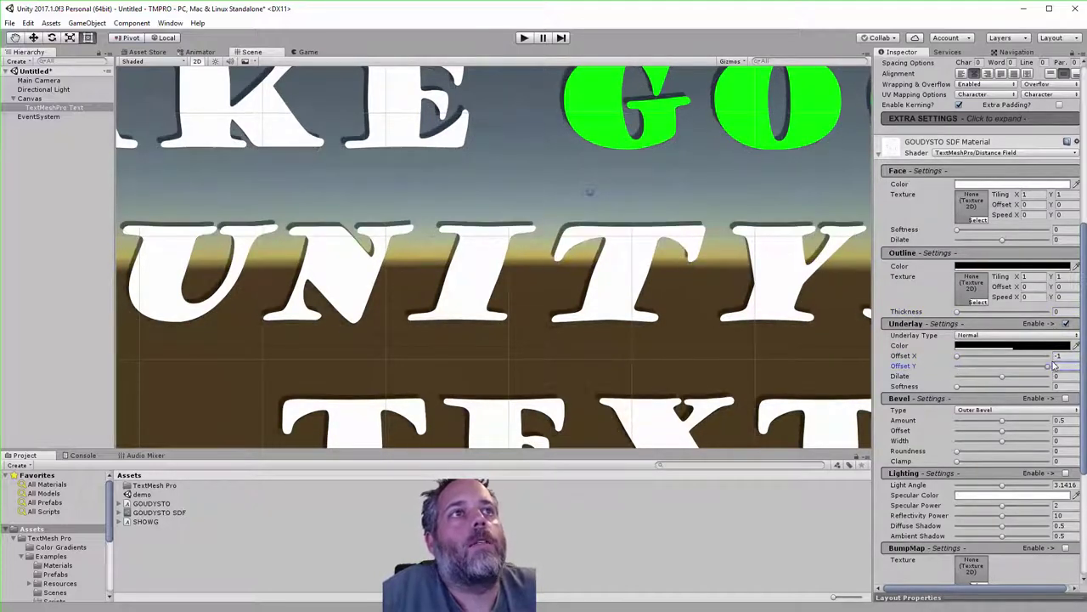
Try softening the shadow's edges, then bring up the face texture choices
drag(959, 386, 875, 388)
scroll(971, 399, down, 5)
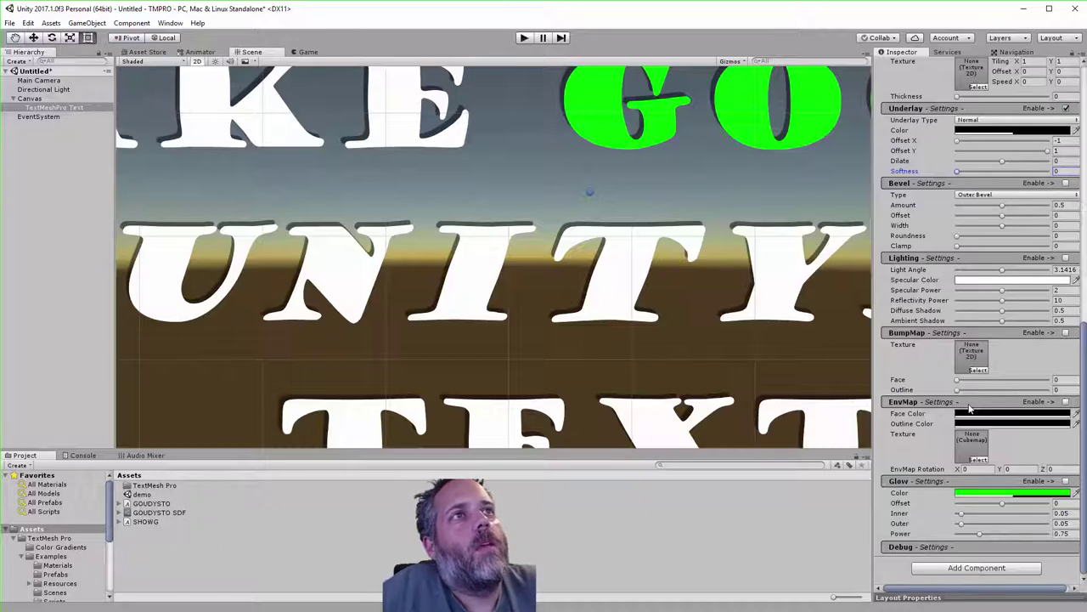
scroll(970, 408, up, 10)
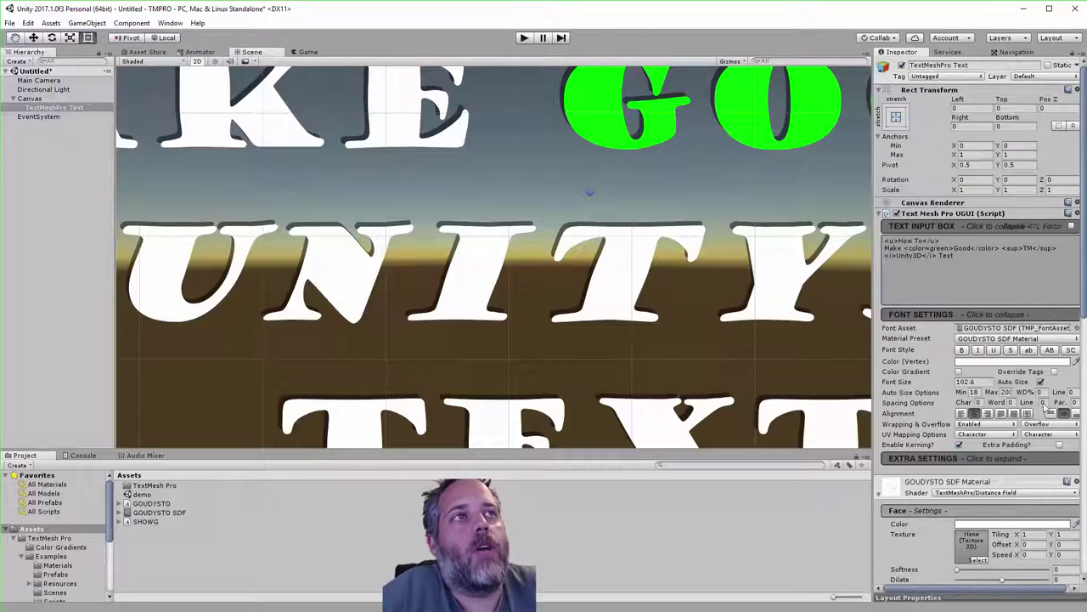
scroll(1062, 391, down, 6)
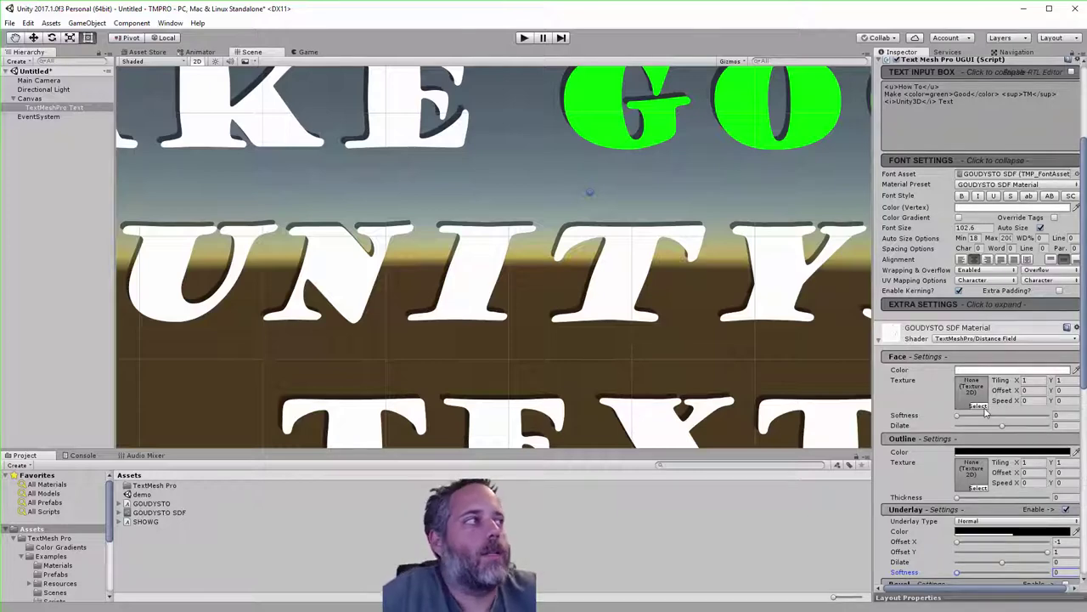
click(981, 406)
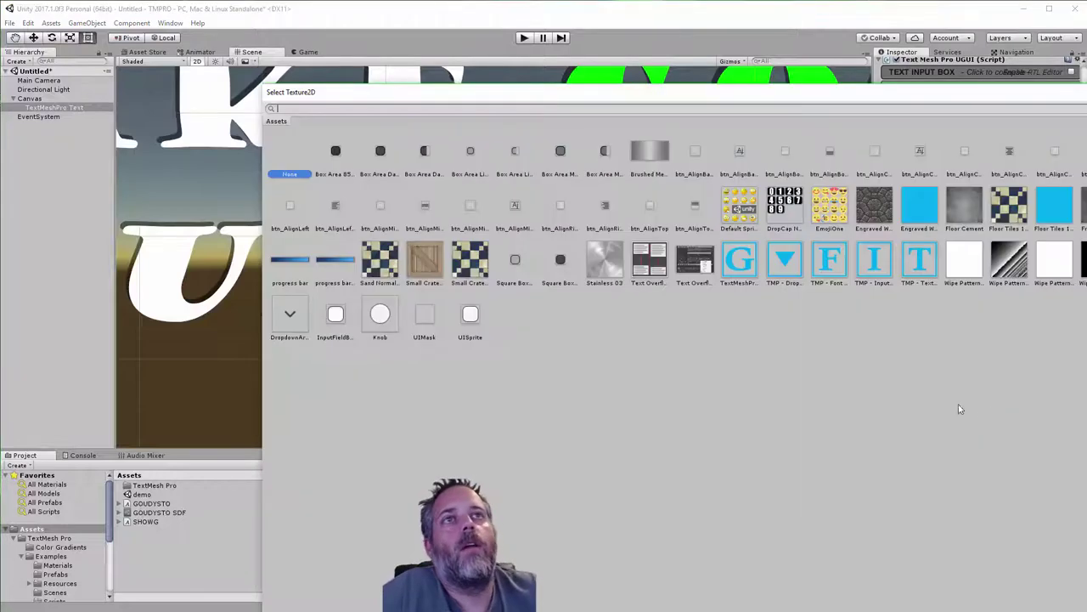
Apply the progress bar gradient texture to the title face and frame the text
click(290, 261)
double_click(290, 261)
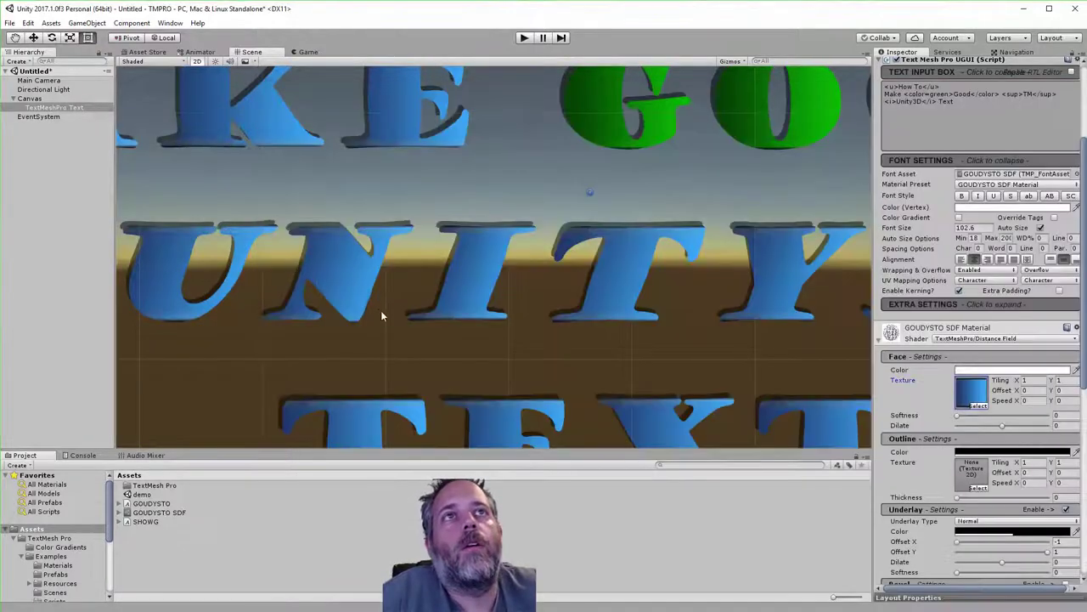
key(f)
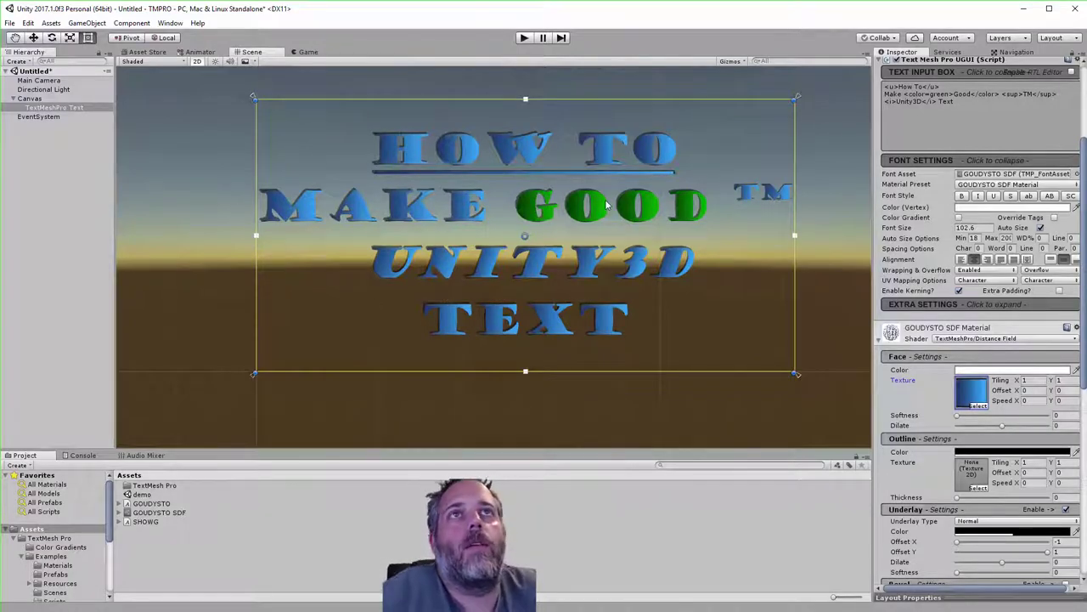
Preview Small Crate and Sand Normal, apply the Floor Tiles 1 face texture, and enter Play mode
click(977, 406)
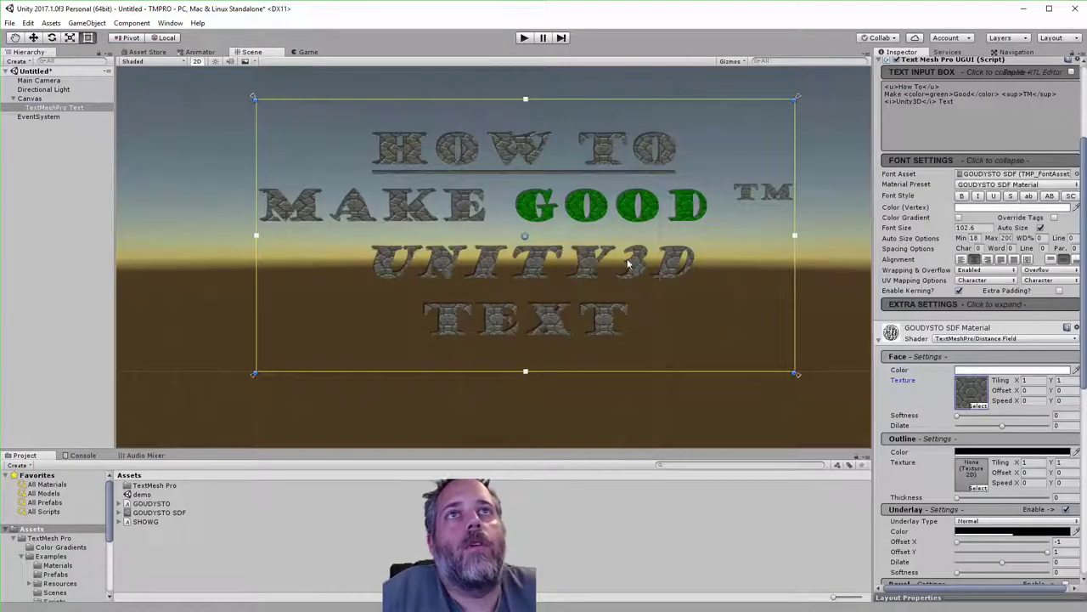
scroll(614, 268, up, 5)
scroll(613, 268, down, 5)
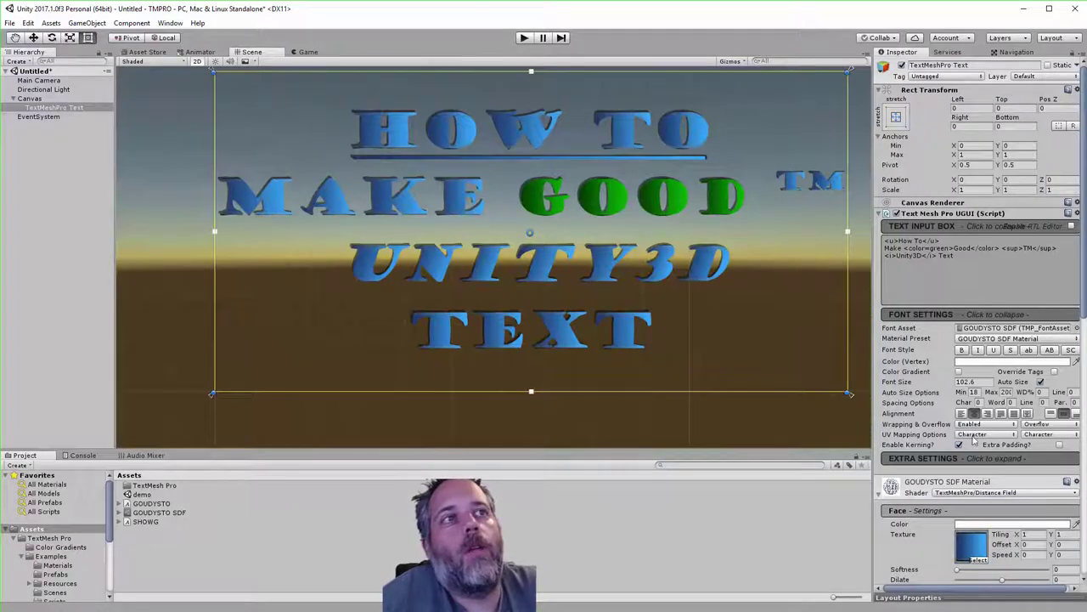
click(980, 561)
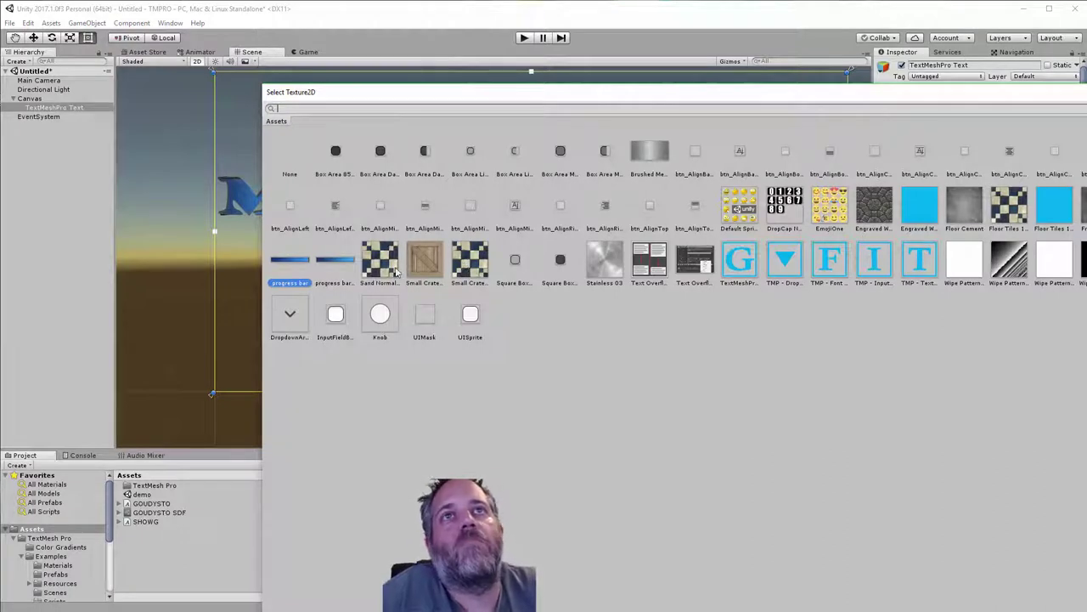
click(478, 268)
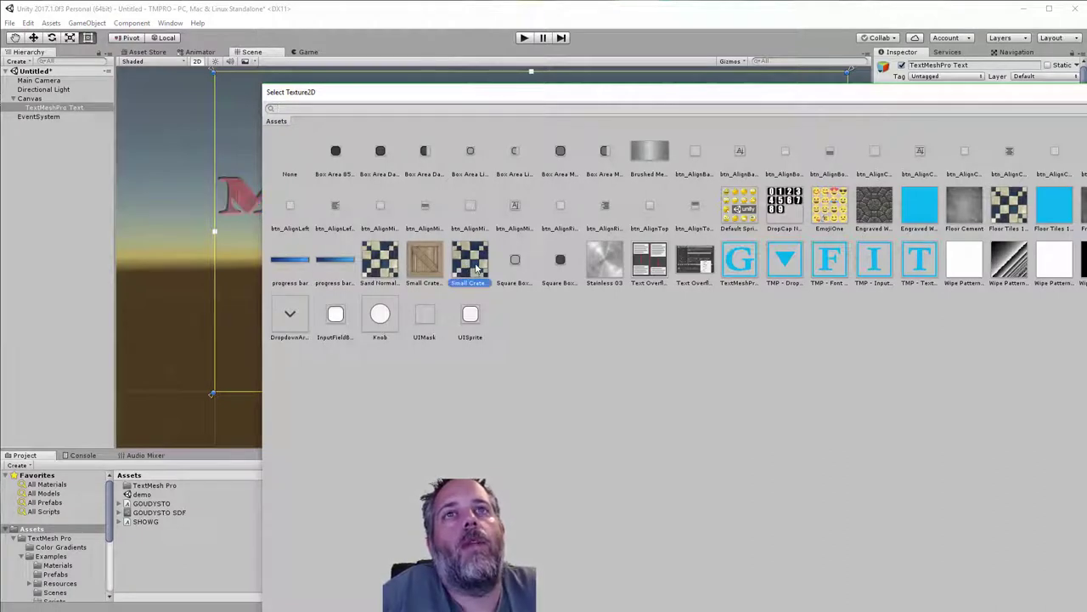
click(384, 268)
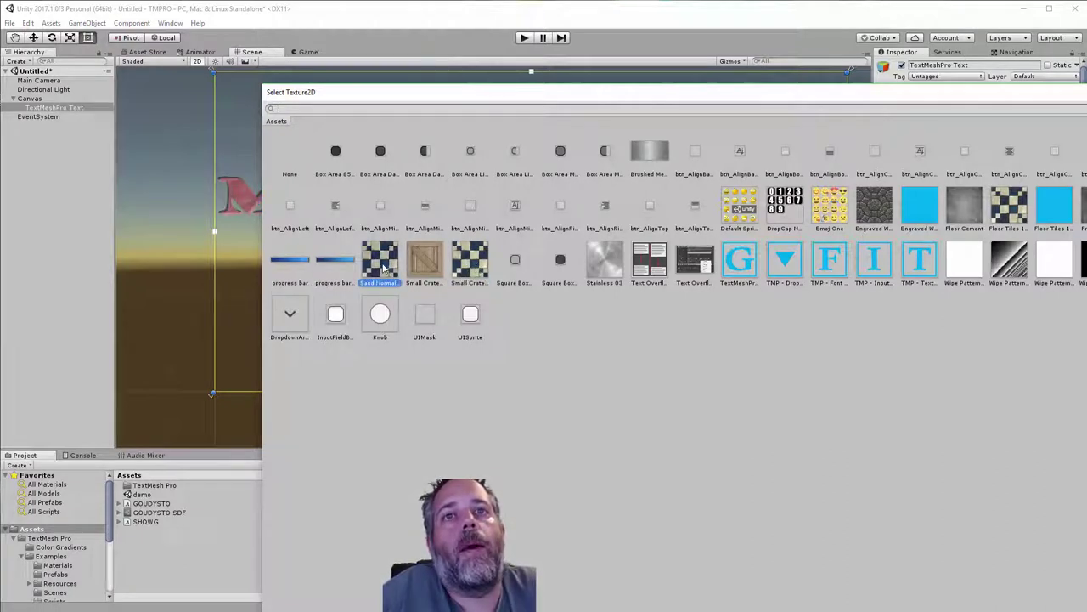
click(1009, 209)
double_click(1008, 209)
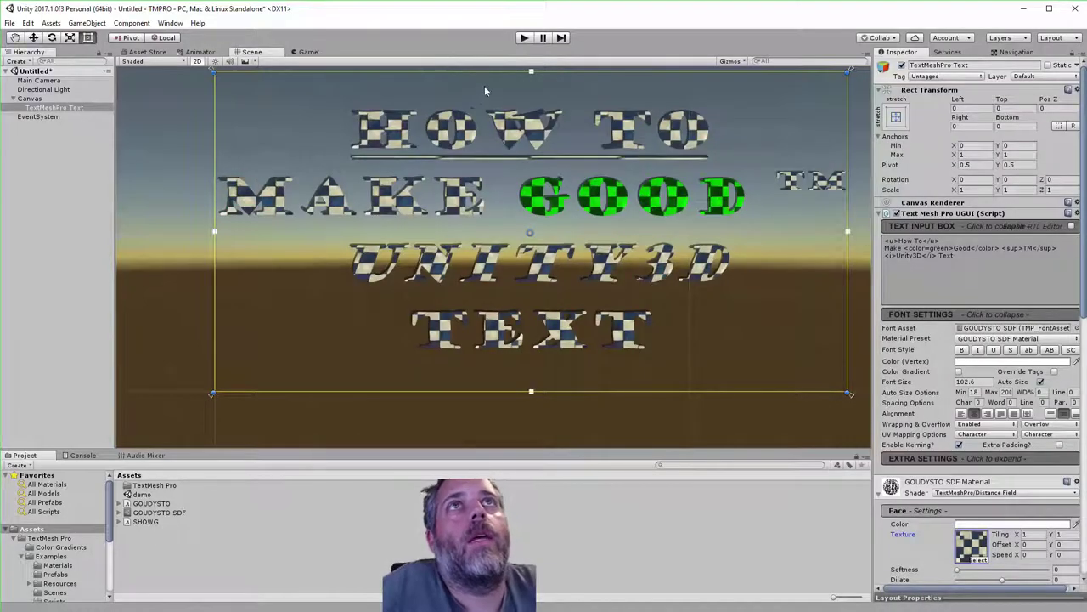
click(524, 37)
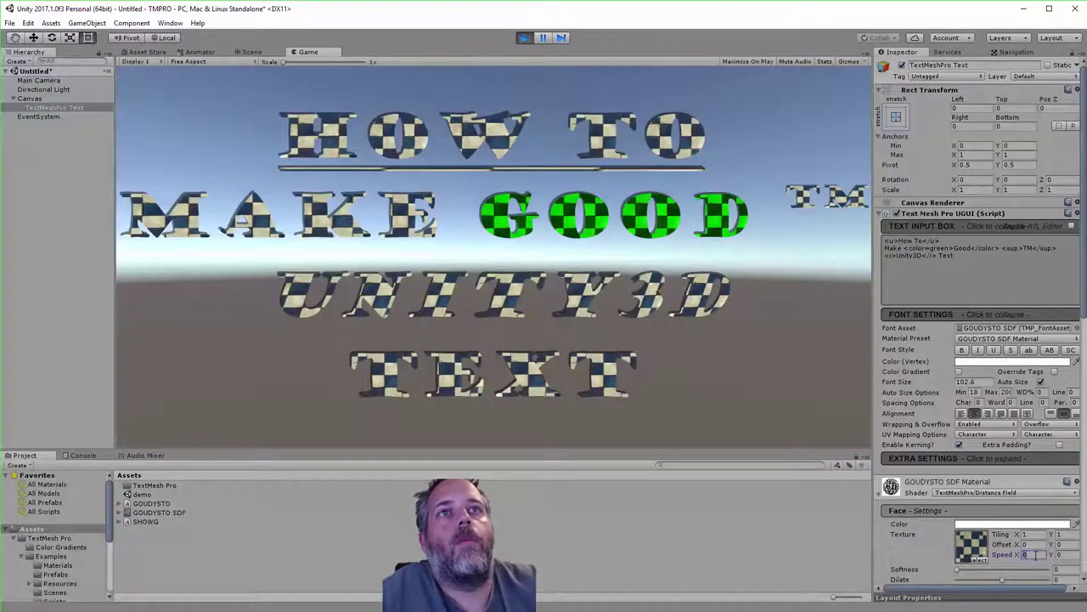
text(1)
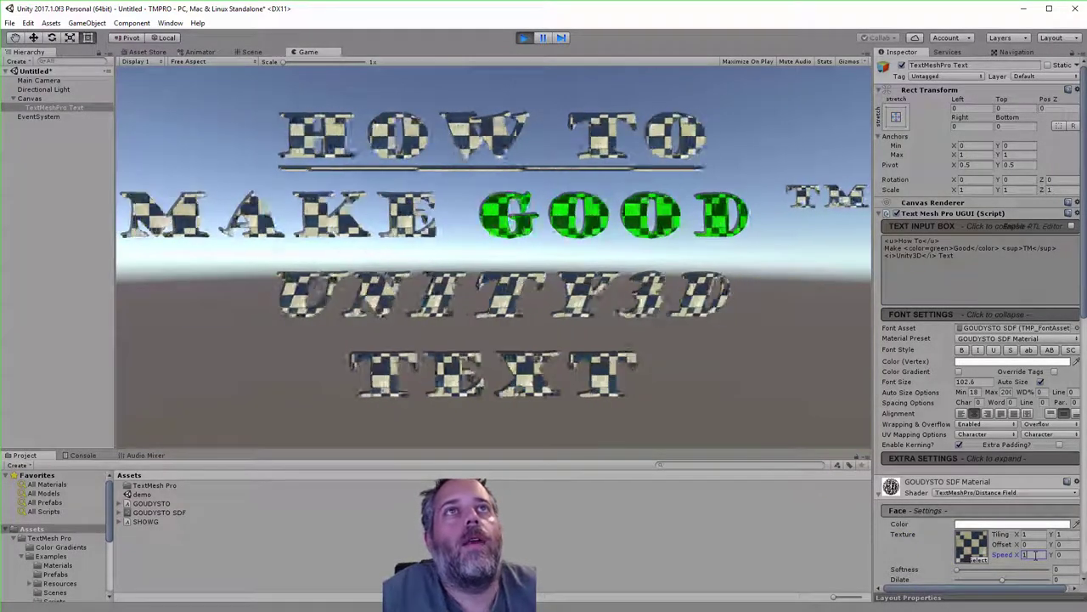
Scrub the face texture's Speed X down to 0.07, then exit Play mode
mouse_move(1003, 557)
mouse_down()
mouse_move(1021, 553)
mouse_move(999, 554)
mouse_up()
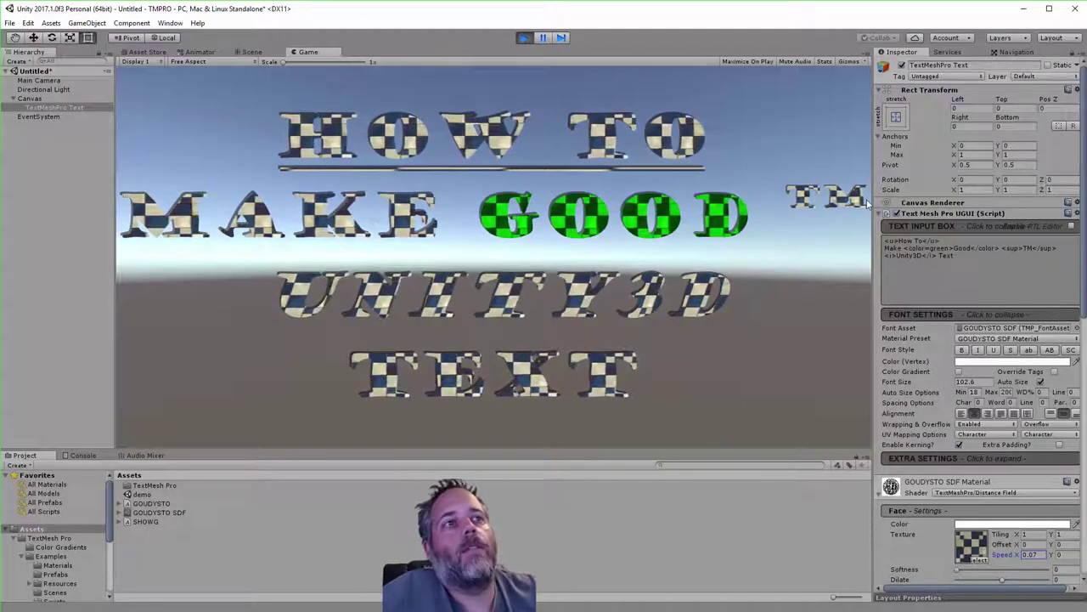
scroll(941, 376, down, 10)
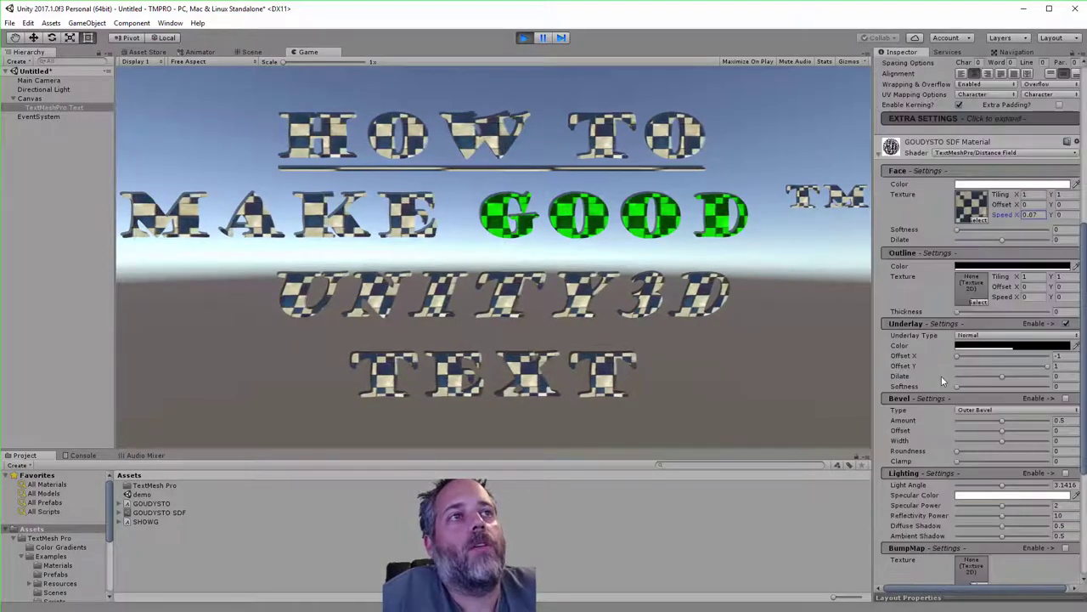
scroll(941, 375, up, 10)
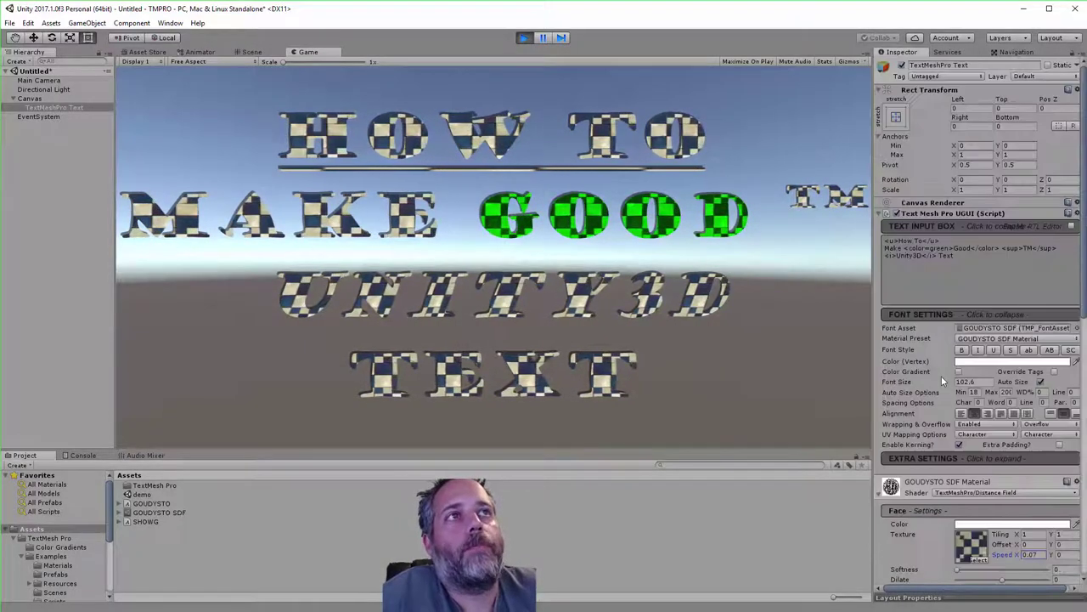
click(525, 38)
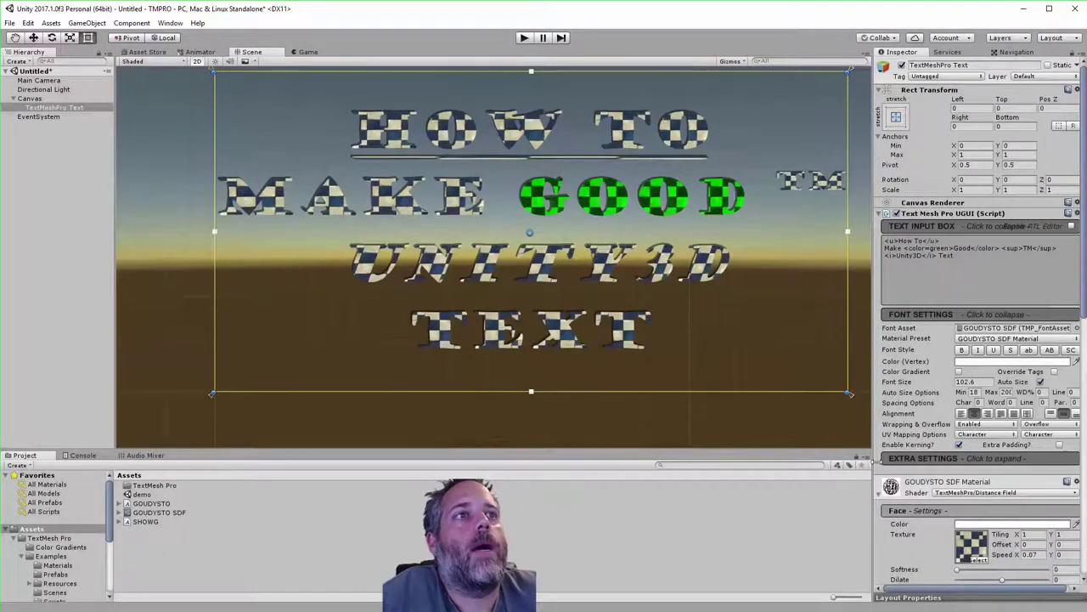
Restore the progress bar gradient as face texture with Speed X set to 0
click(977, 559)
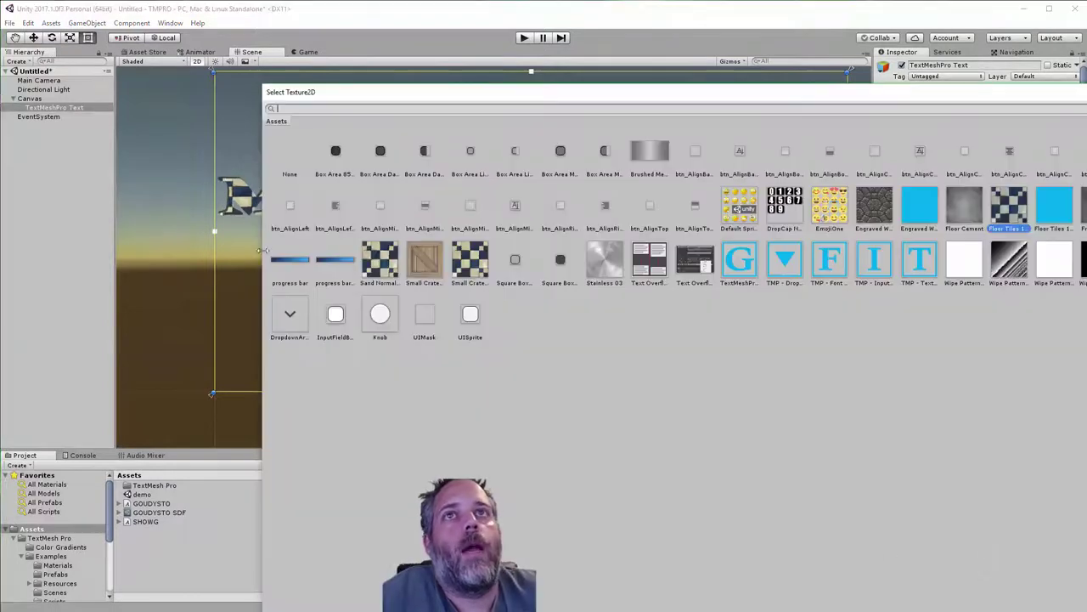
double_click(290, 259)
double_click(1046, 553)
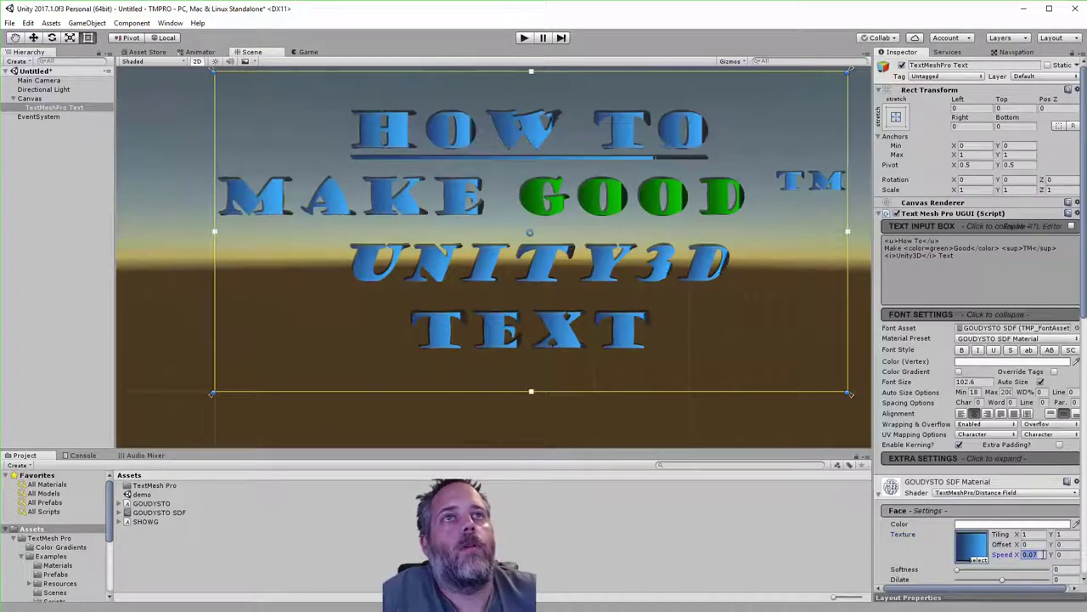
text(0)
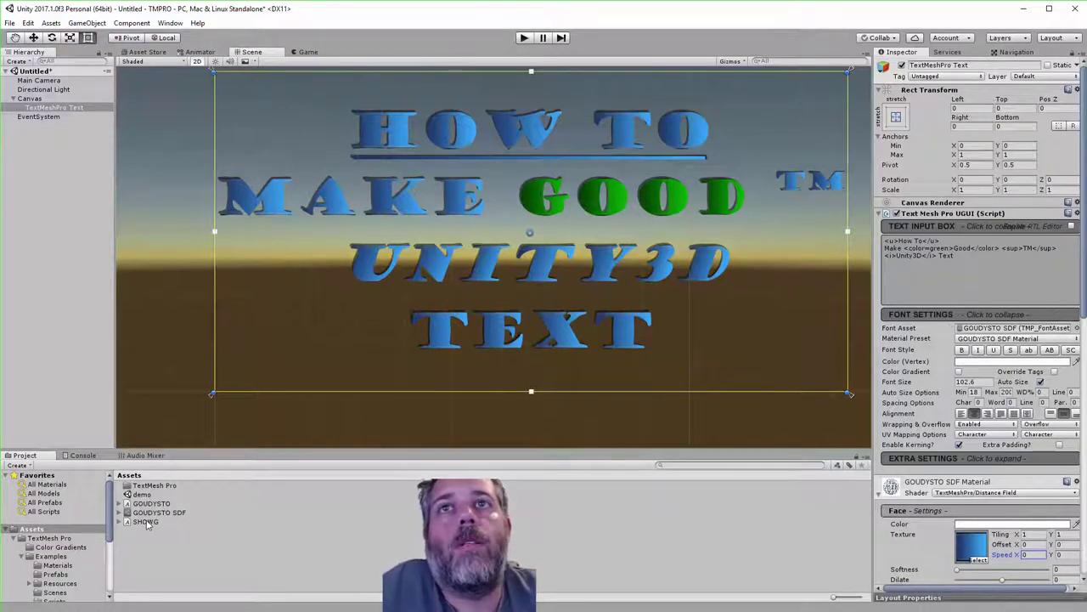
Search the Project for 'show' and assign SHOWG SDF as the title's Font Asset
click(671, 465)
text(show)
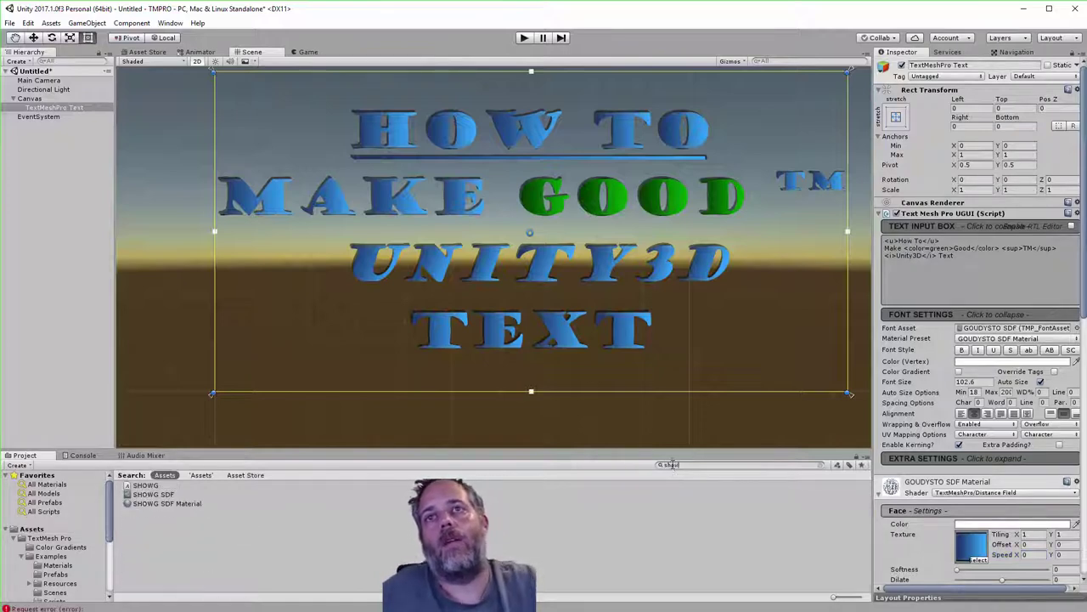
drag(153, 494, 999, 327)
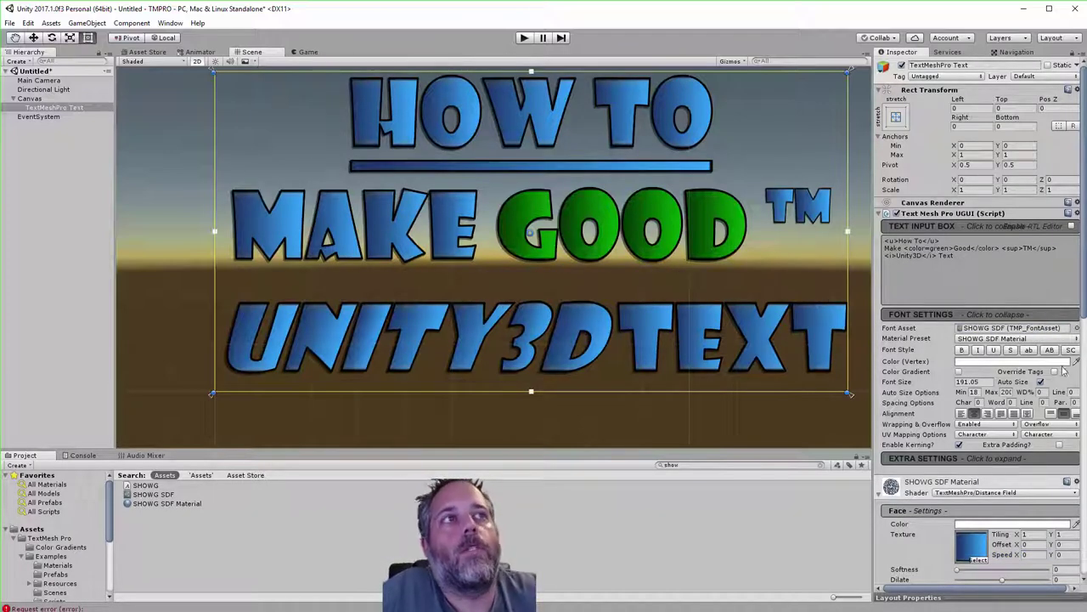
Scroll down the material settings and enable Glow
drag(1085, 297, 1079, 399)
scroll(1005, 399, down, 2)
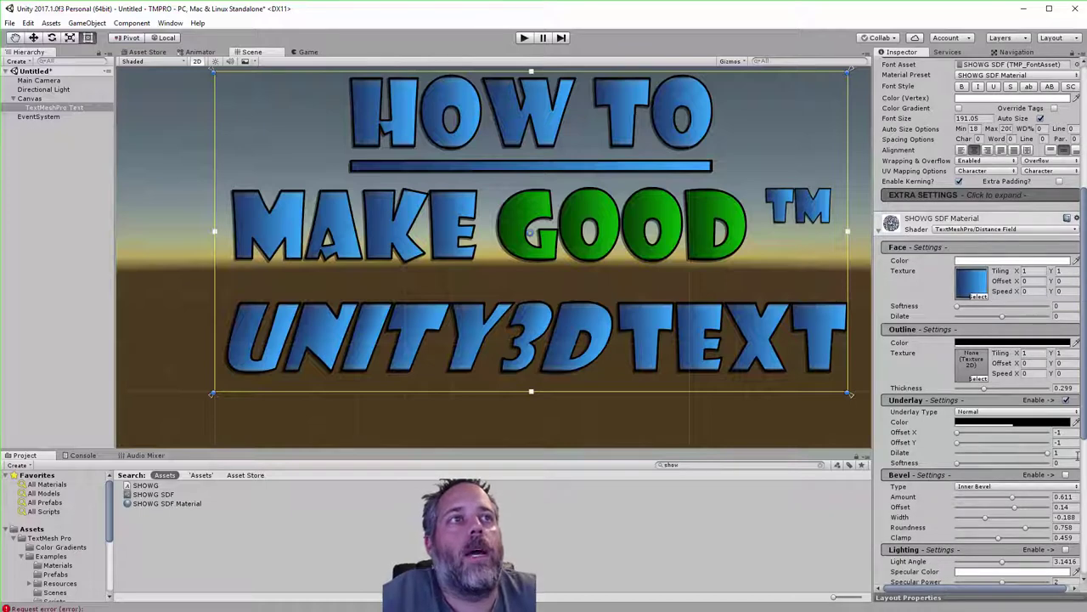
drag(1084, 431, 1081, 563)
click(1066, 481)
Raise the glow Offset, Inner and Outer sliders each to 1
drag(1004, 504, 1048, 504)
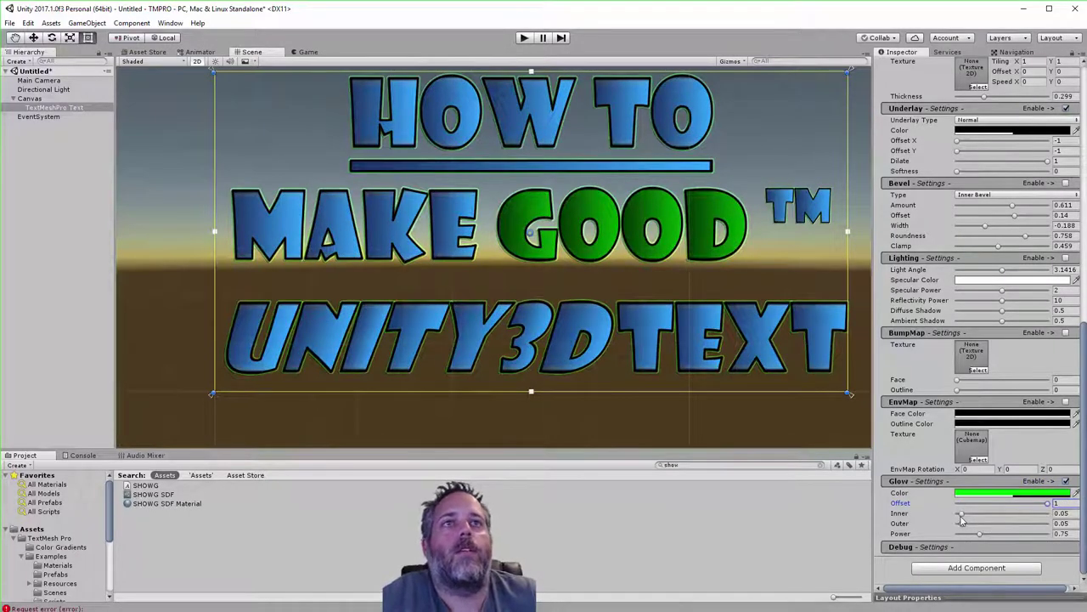
drag(961, 515, 1048, 513)
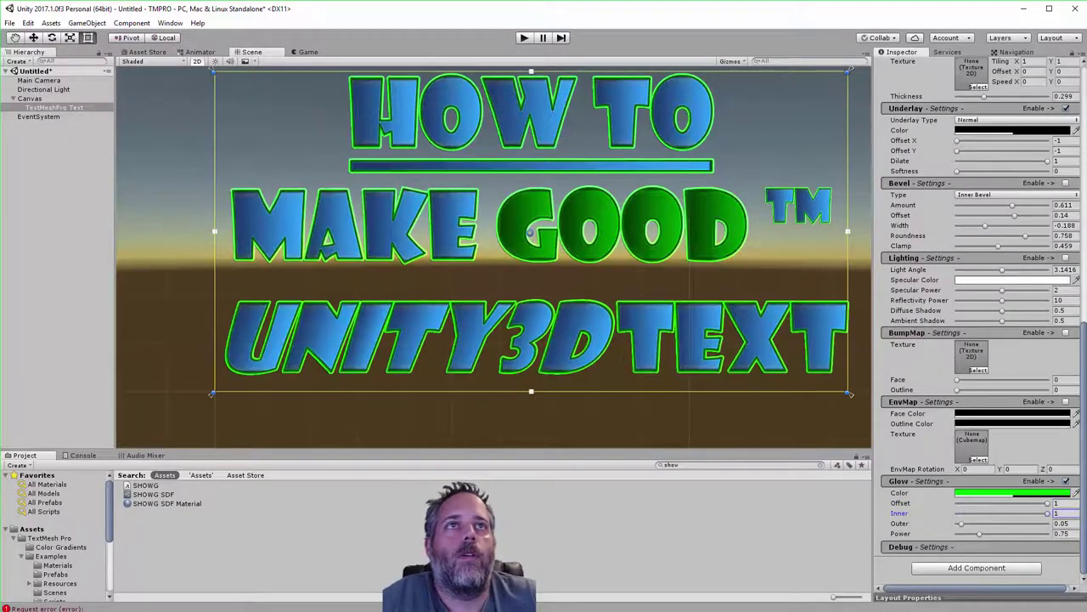
drag(962, 528, 1085, 523)
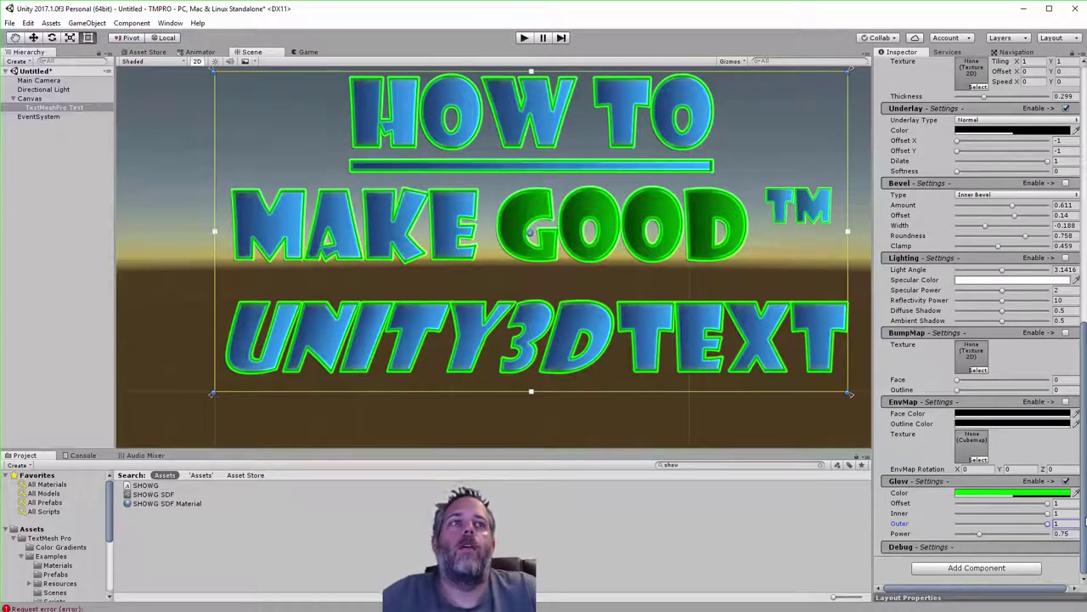